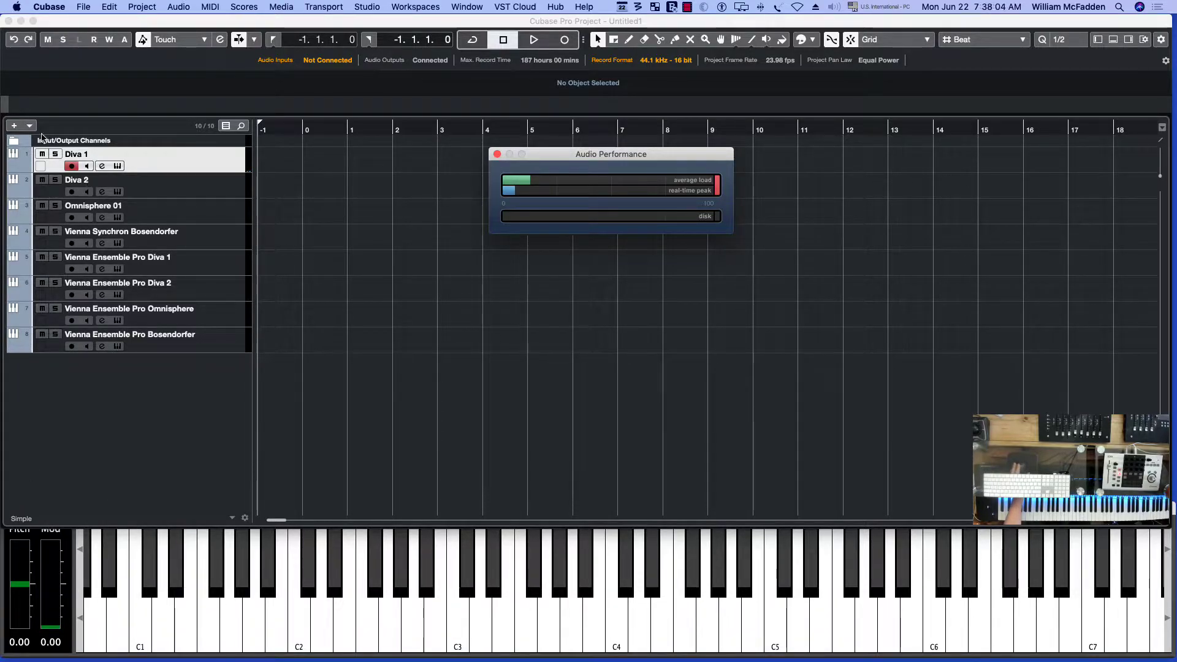
- Disarm Diva 1, arm the Vienna Ensemble Pro Diva 1 track, and show the Audio Performance meters
{"action": "left_click", "coordinate": [73, 166]}
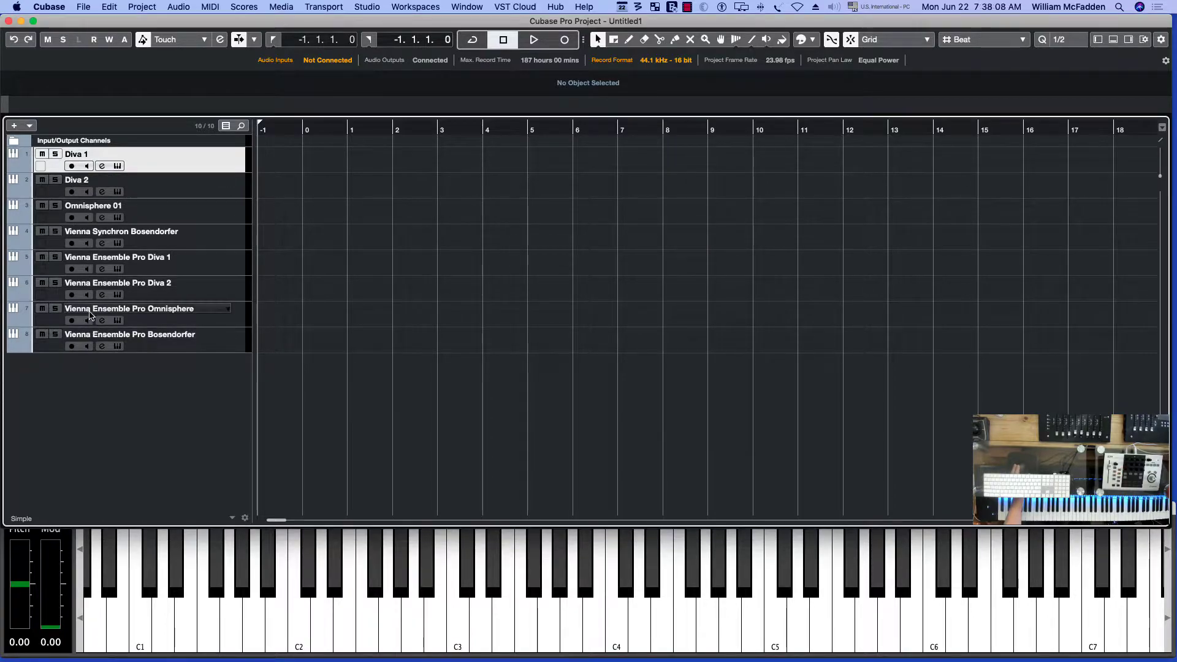
{"action": "left_click", "coordinate": [71, 270]}
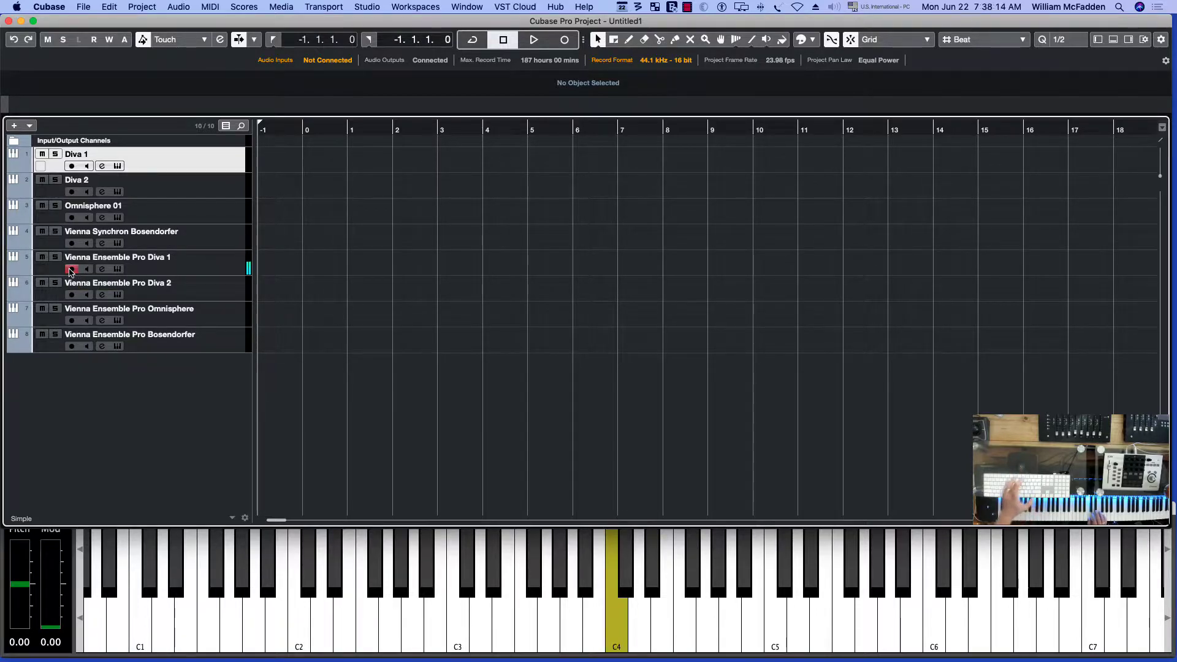
{"action": "key", "text": "F3"}
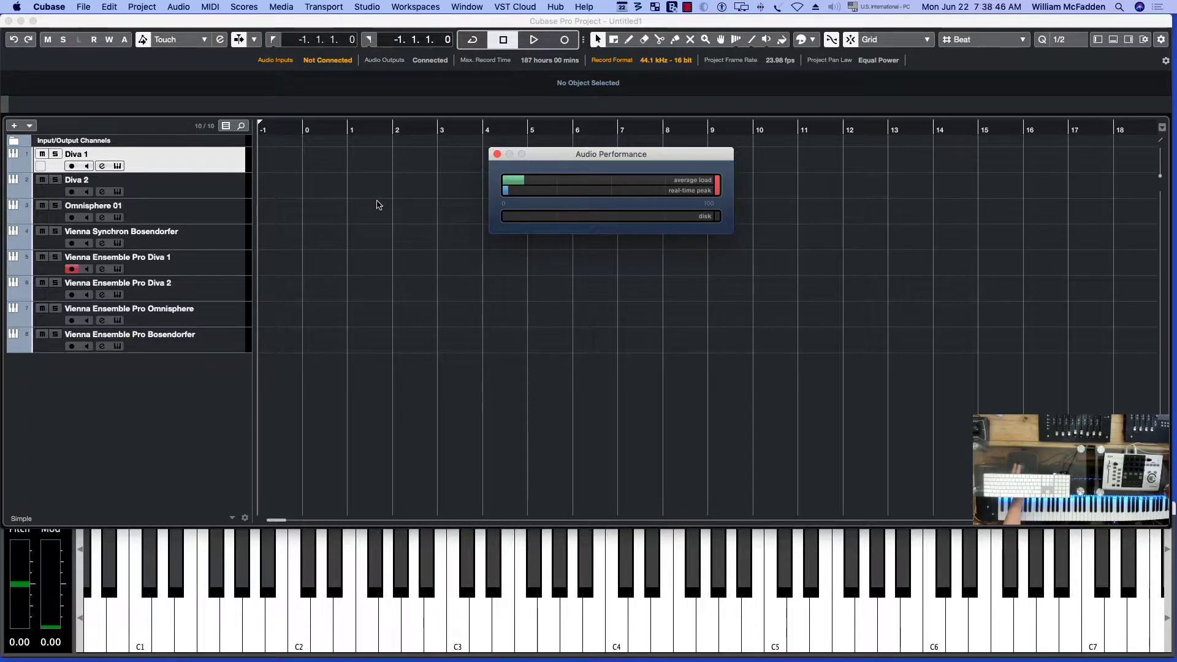
- Open Diva 1's synth panel showing the ARP Enclave preset and arm the Diva 1 track
{"action": "left_click", "coordinate": [116, 166]}
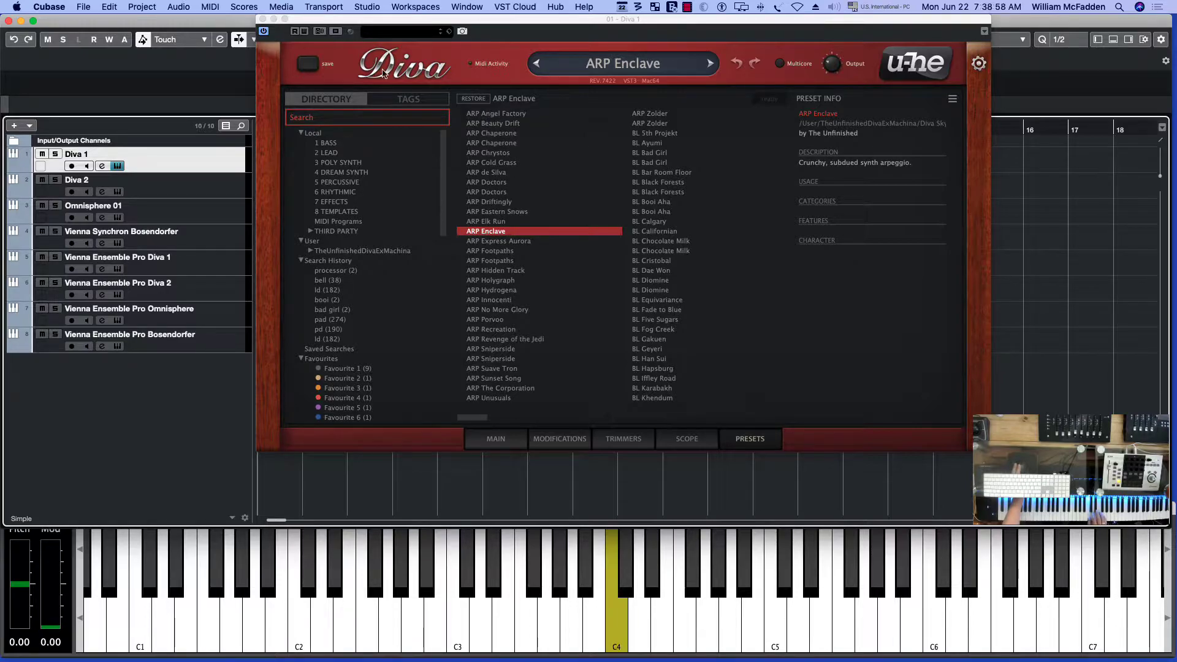
{"action": "left_click", "coordinate": [72, 165]}
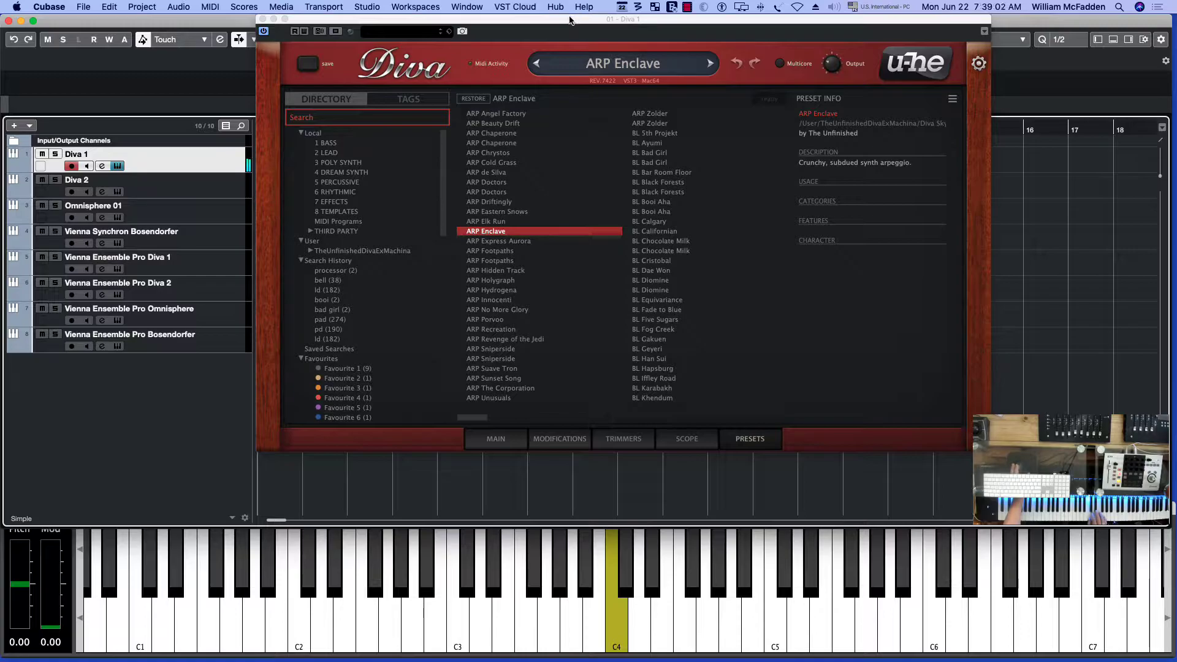
{"action": "left_click_drag", "start_coordinate": [570, 20], "coordinate": [579, 160]}
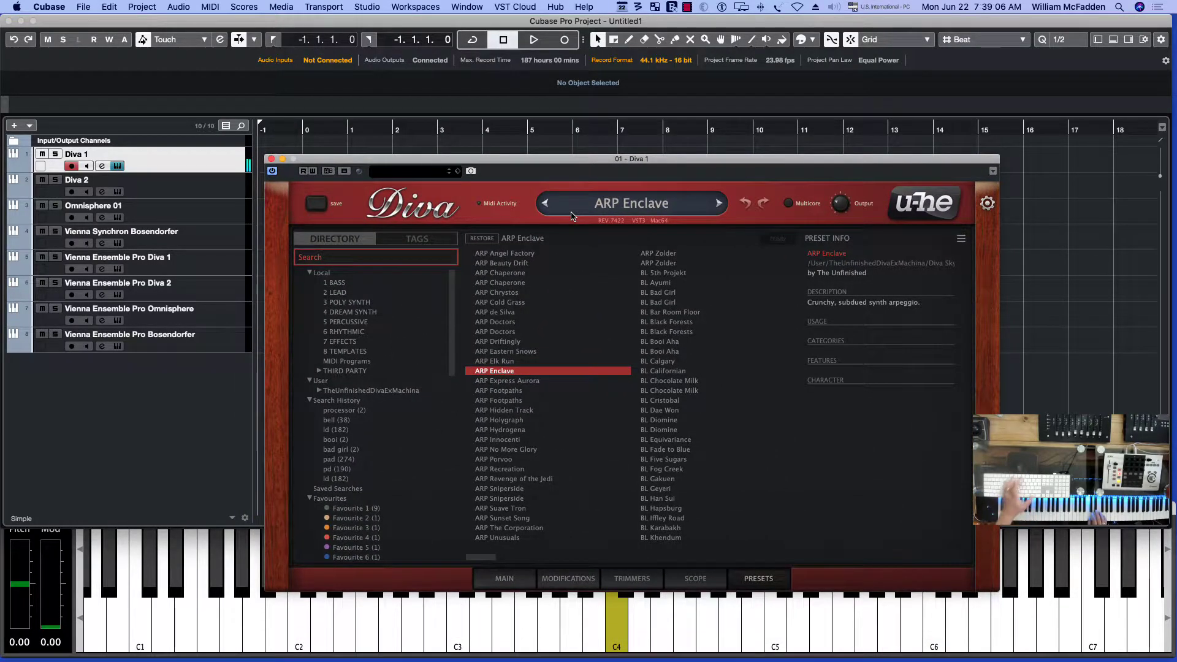
- Check Diva 1's load in the Audio Performance meters, then arm Diva 2 instead
{"action": "key", "text": "F12"}
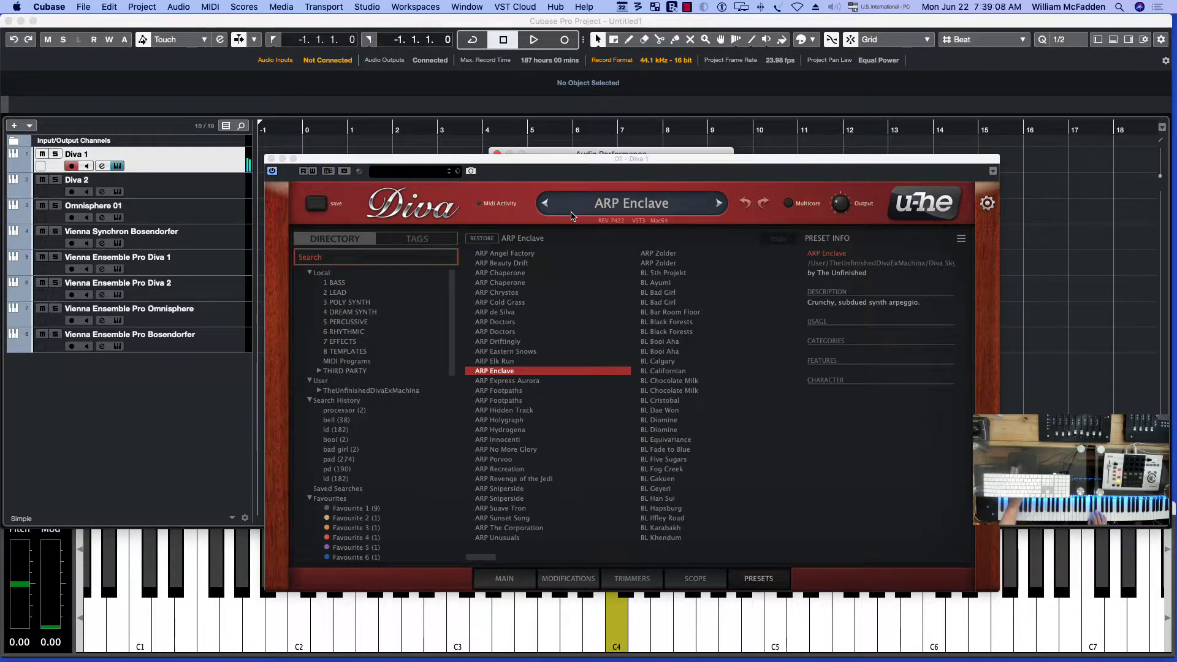
{"action": "left_click_drag", "start_coordinate": [570, 159], "coordinate": [553, 15]}
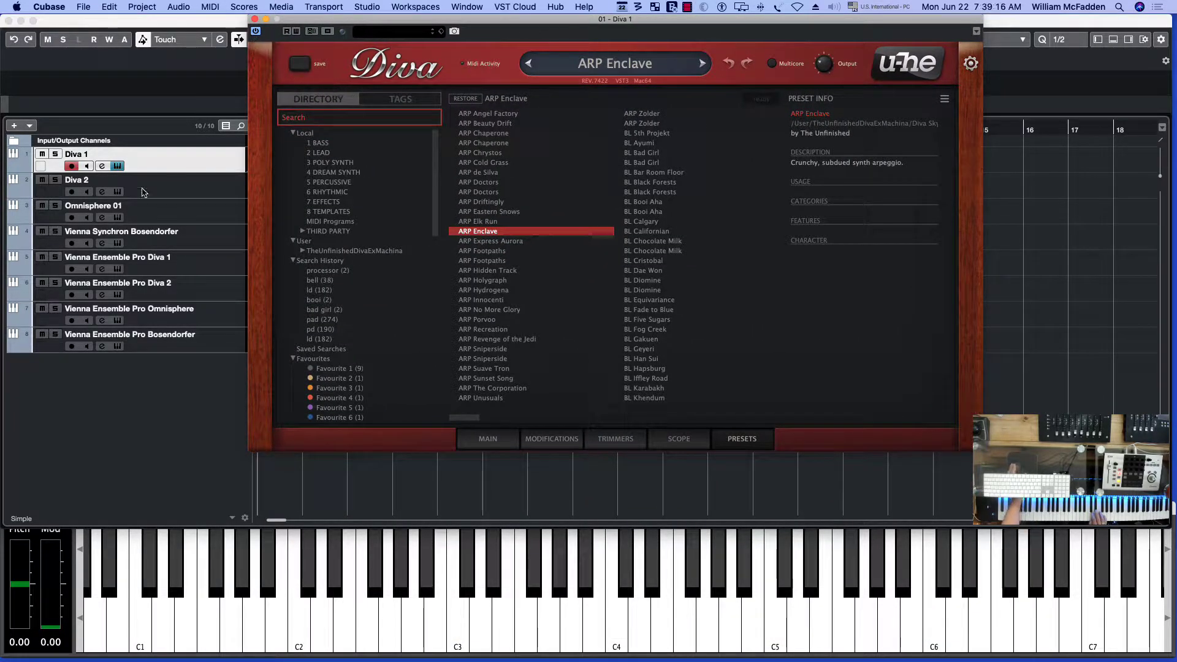
{"action": "left_click", "coordinate": [174, 192]}
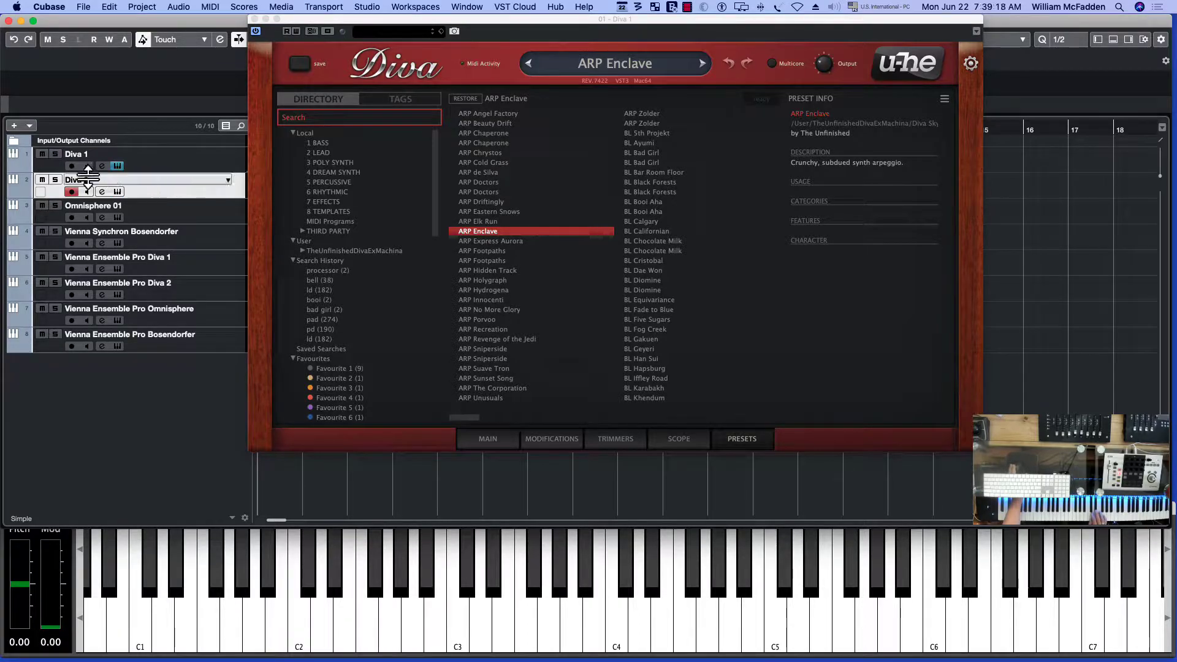
{"action": "left_click", "coordinate": [250, 18]}
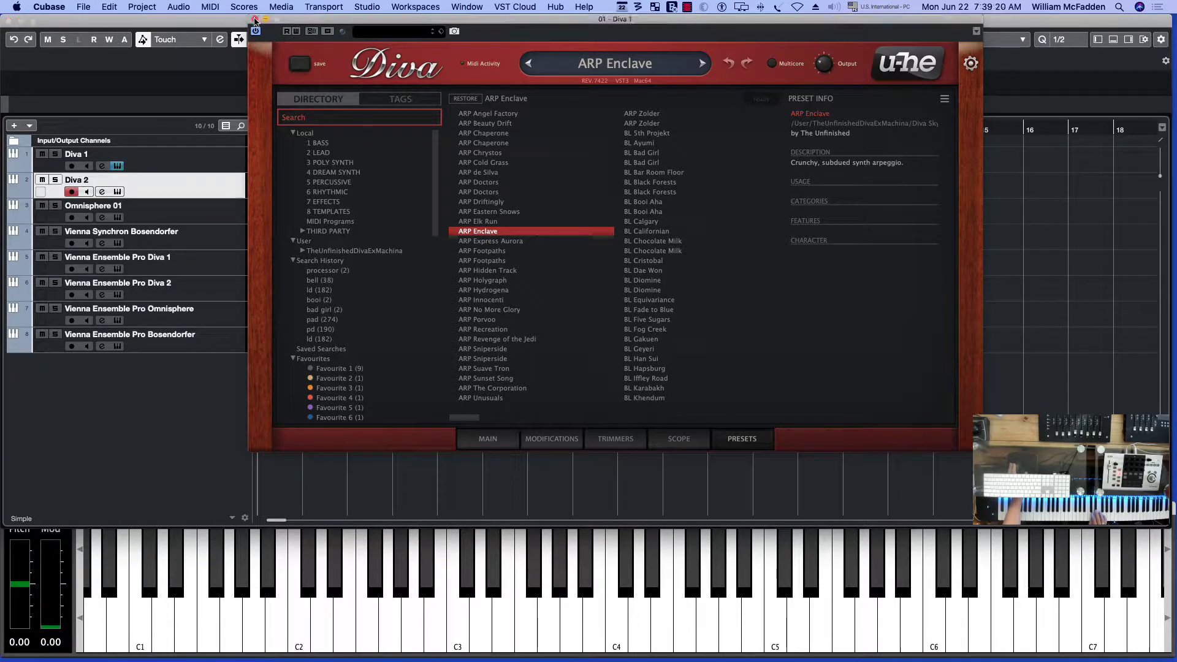
- Close the Diva panel, meter Diva 2 alone, then both Diva tracks, and disarm Diva 1
{"action": "left_click", "coordinate": [255, 20]}
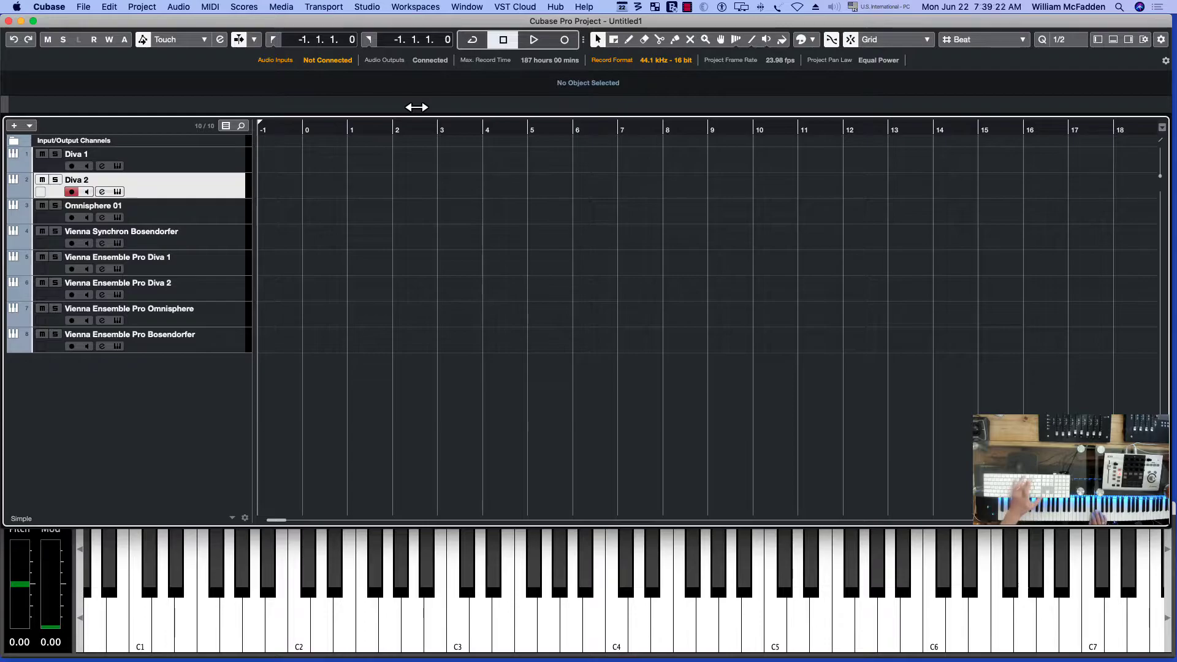
{"action": "key", "text": "F12"}
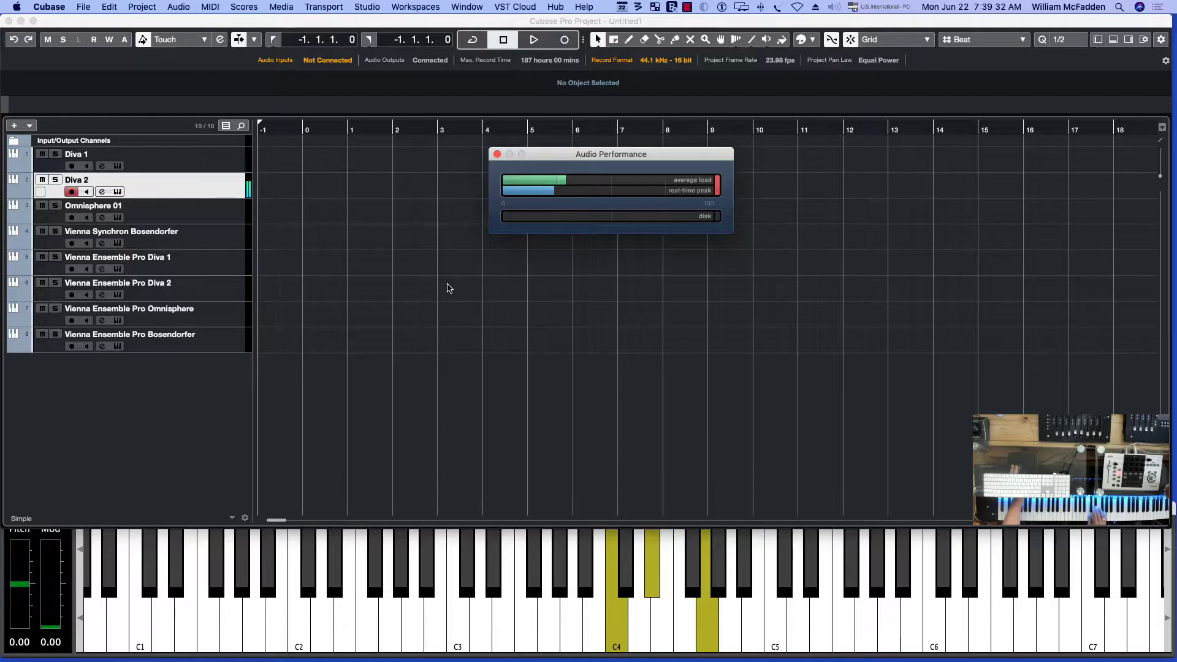
{"action": "left_click", "coordinate": [247, 186]}
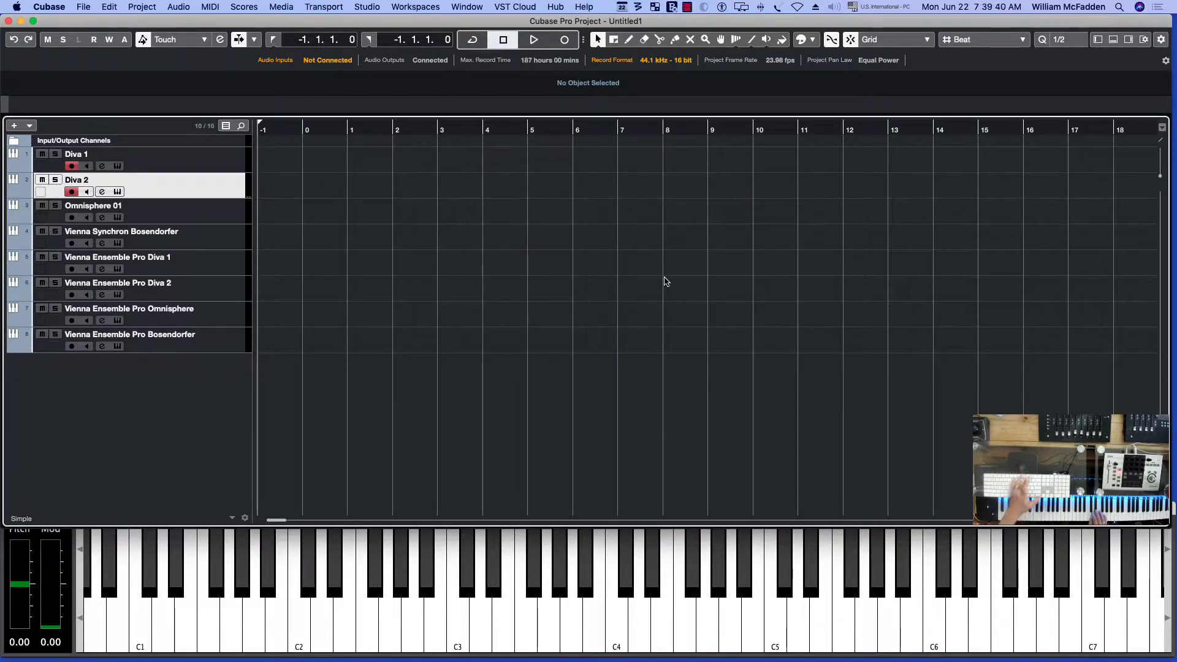
{"action": "key", "text": "F12"}
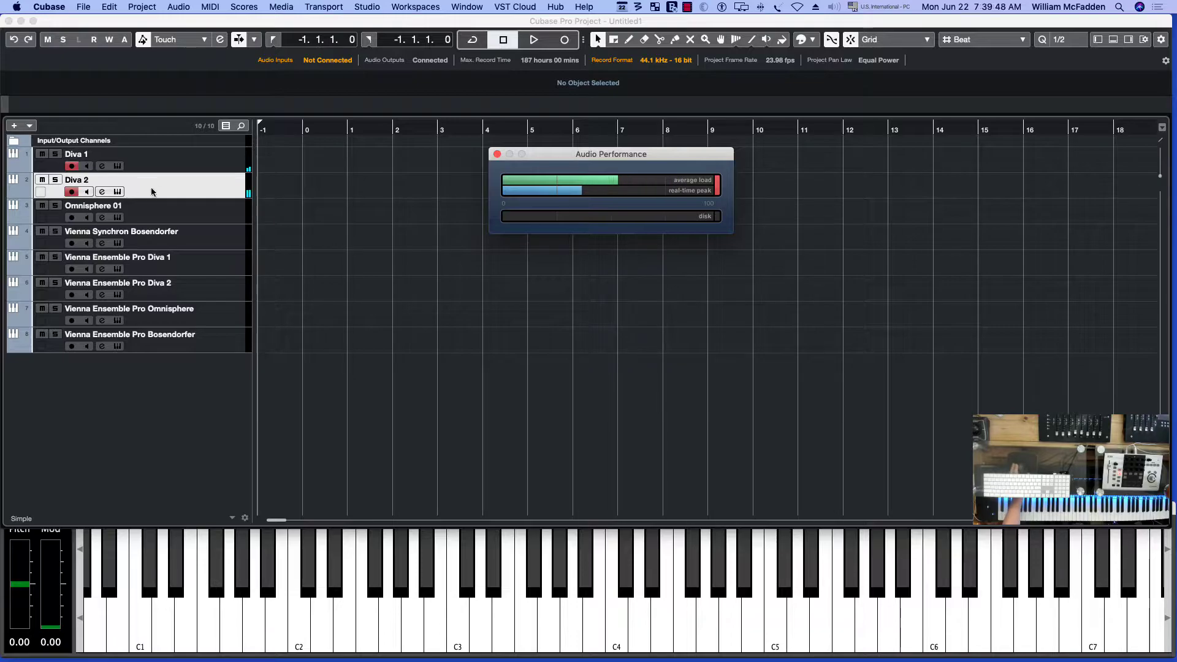
{"action": "left_click", "coordinate": [76, 178]}
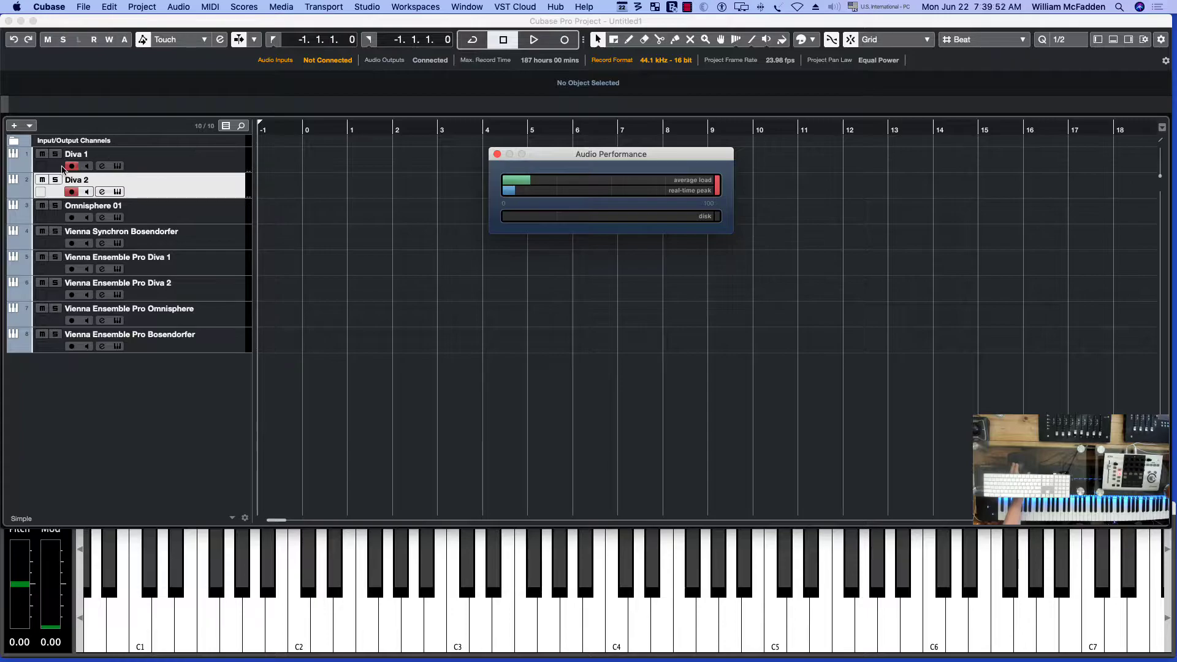
{"action": "left_click", "coordinate": [72, 166]}
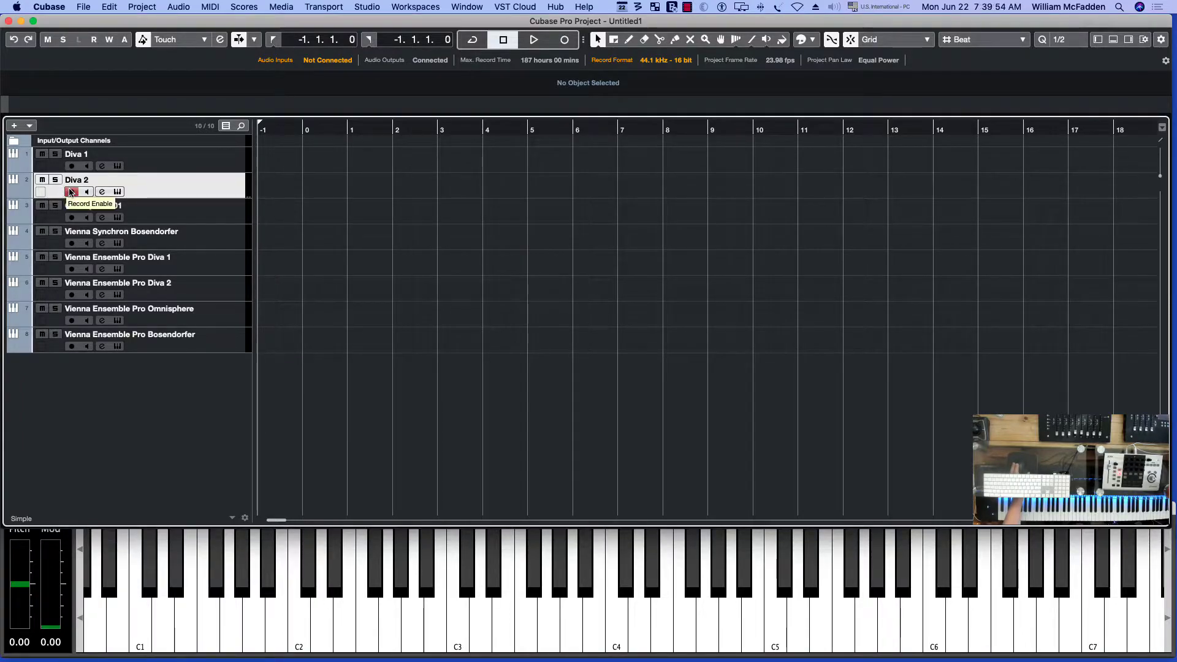
- Swap Diva 2 for both VEP Diva tracks, open the load meters, and reset the overload indicator
{"action": "left_click", "coordinate": [72, 191]}
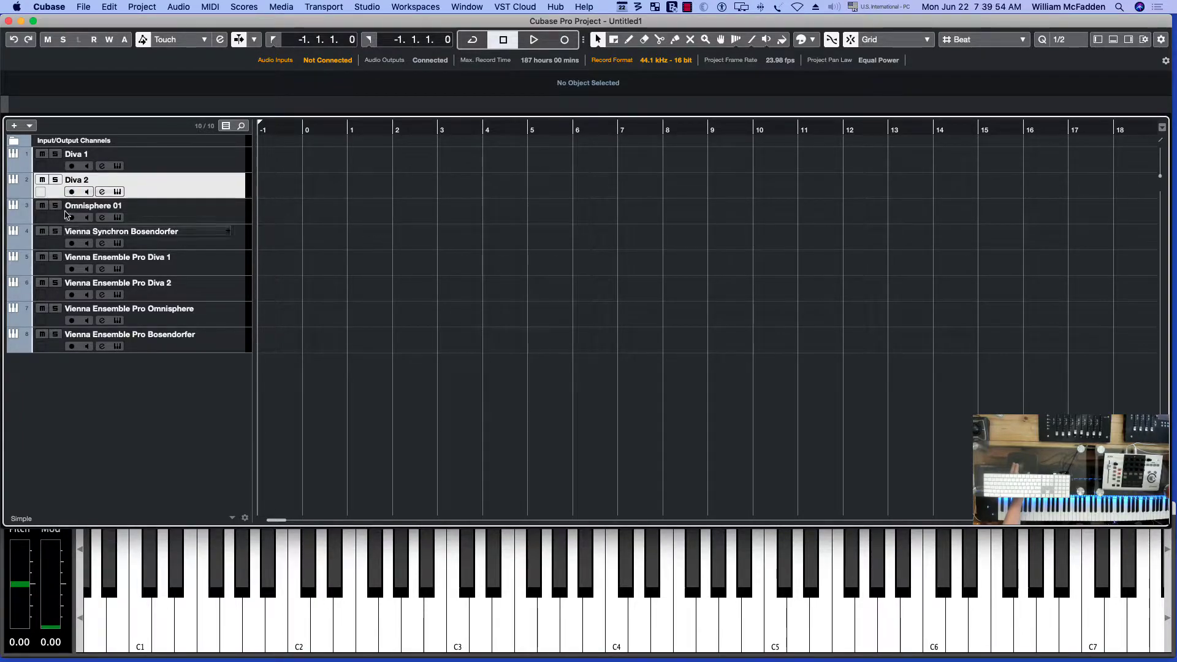
{"action": "left_click", "coordinate": [72, 269]}
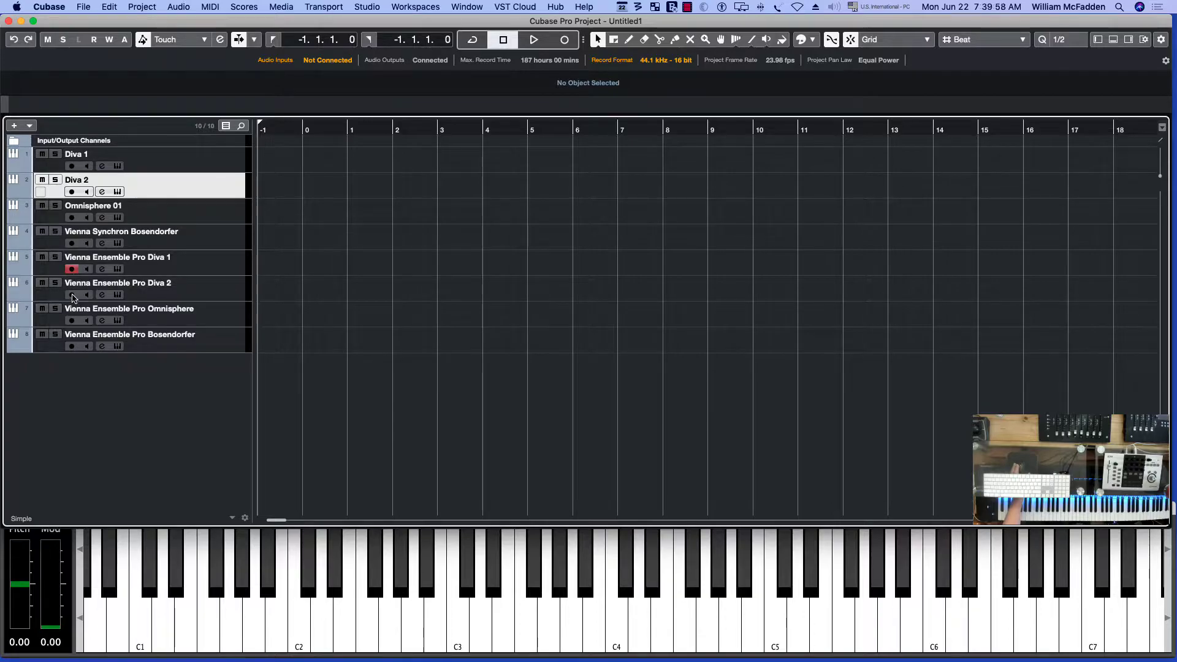
{"action": "left_click", "coordinate": [72, 295]}
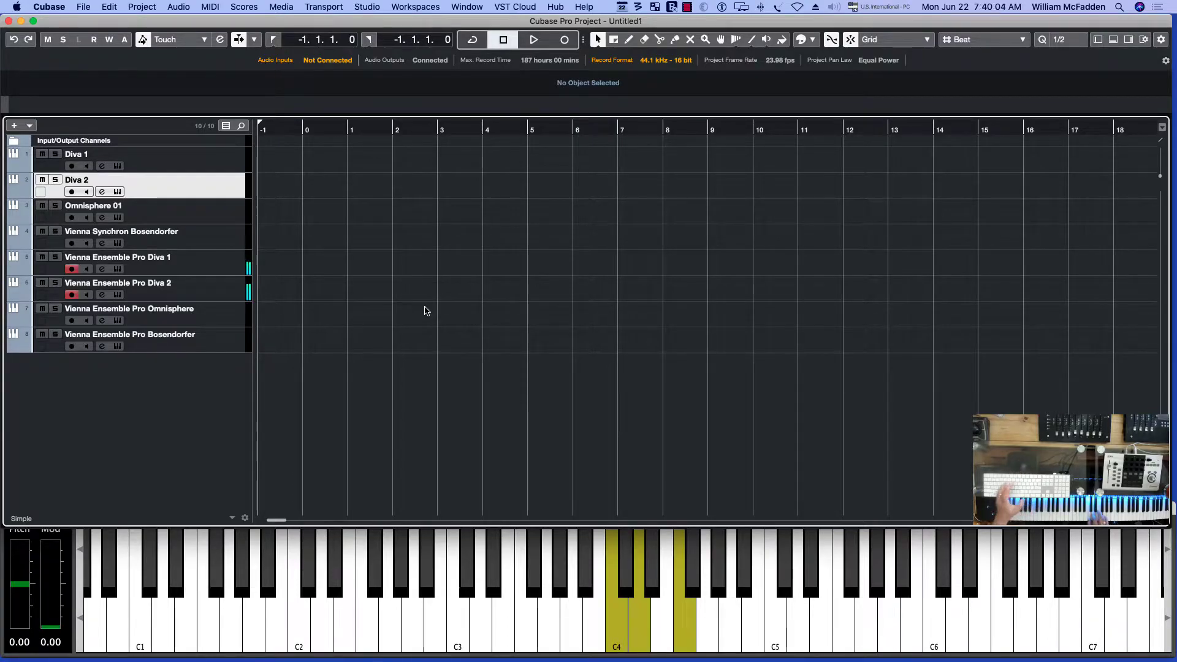
{"action": "key", "text": "F12"}
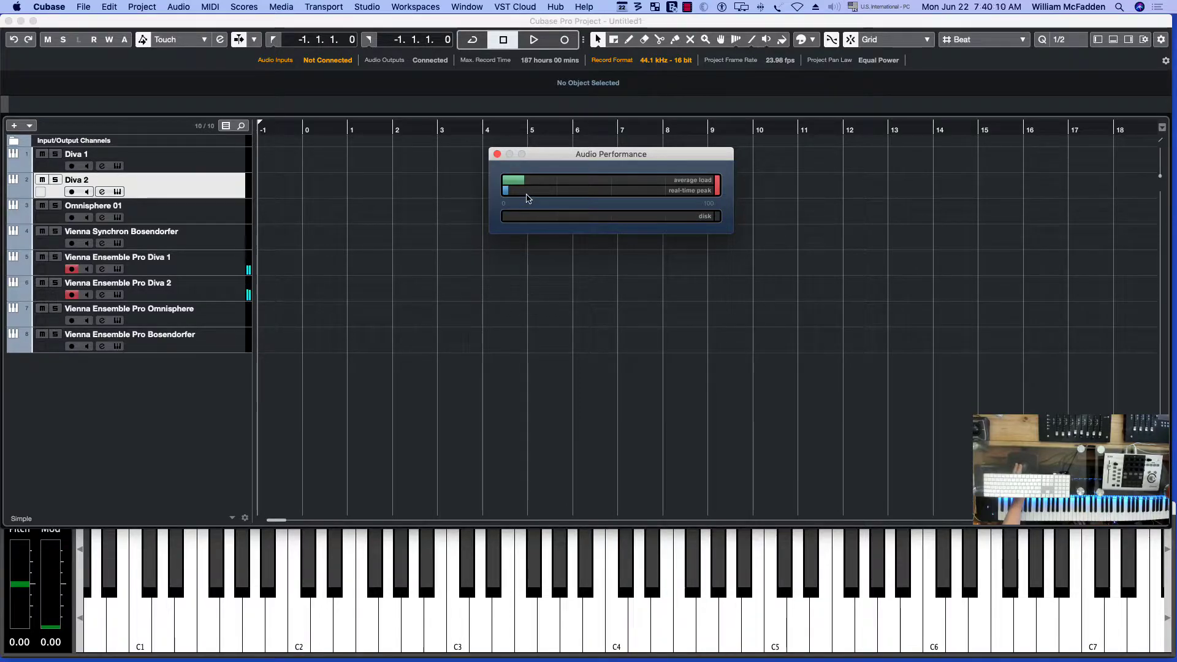
{"action": "left_click", "coordinate": [717, 185]}
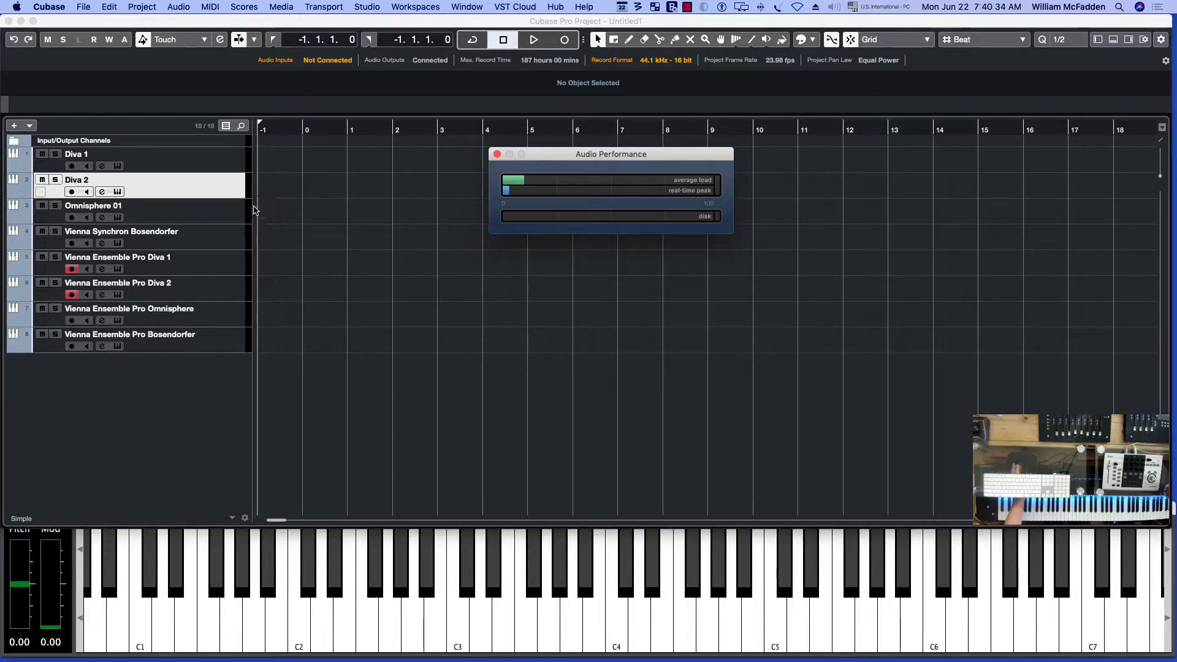
- Disarm both Vienna Ensemble Pro Diva tracks and arm the local Omnisphere 01 track
{"action": "left_click", "coordinate": [72, 271]}
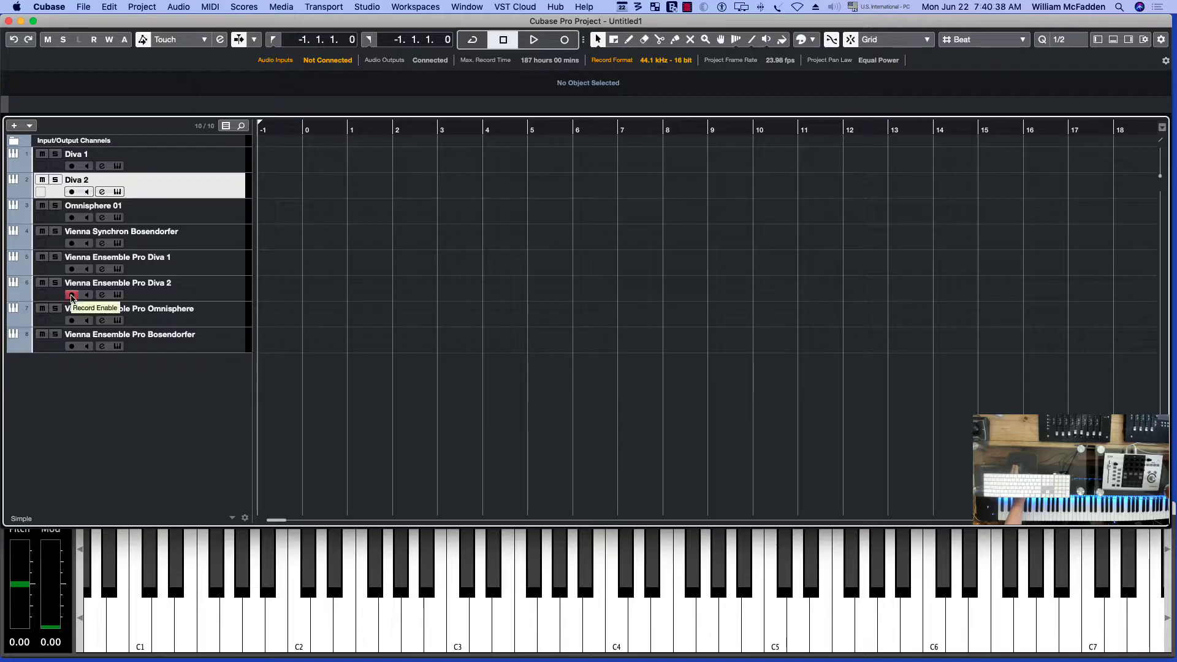
{"action": "left_click", "coordinate": [72, 296]}
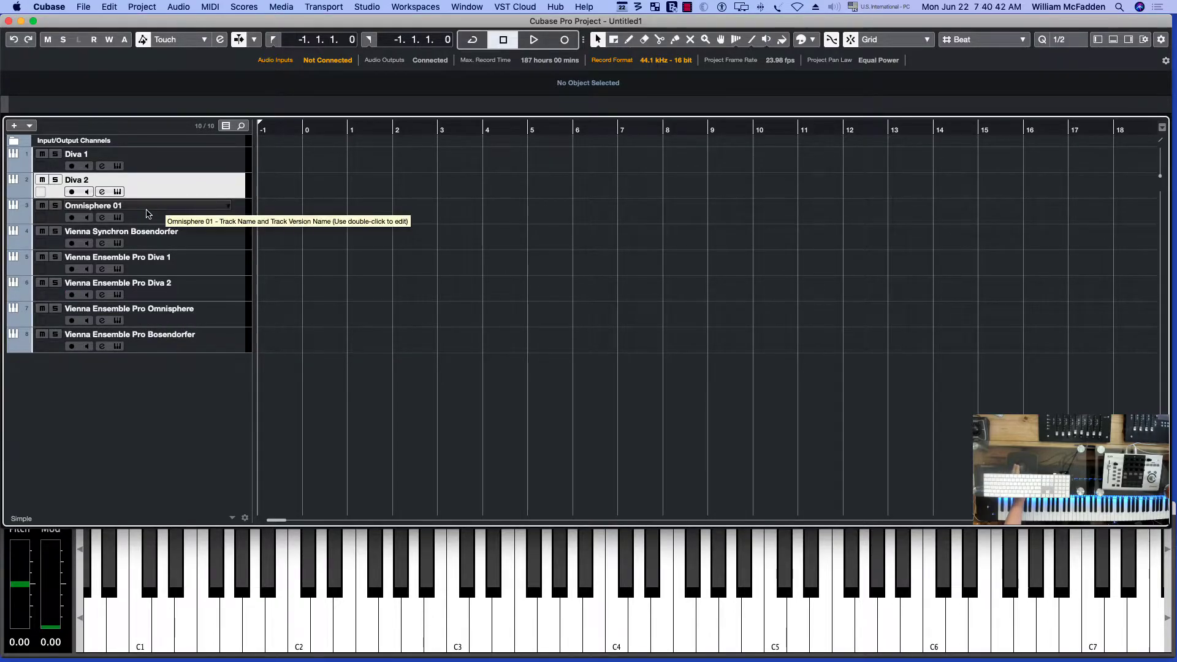
{"action": "left_click", "coordinate": [203, 213]}
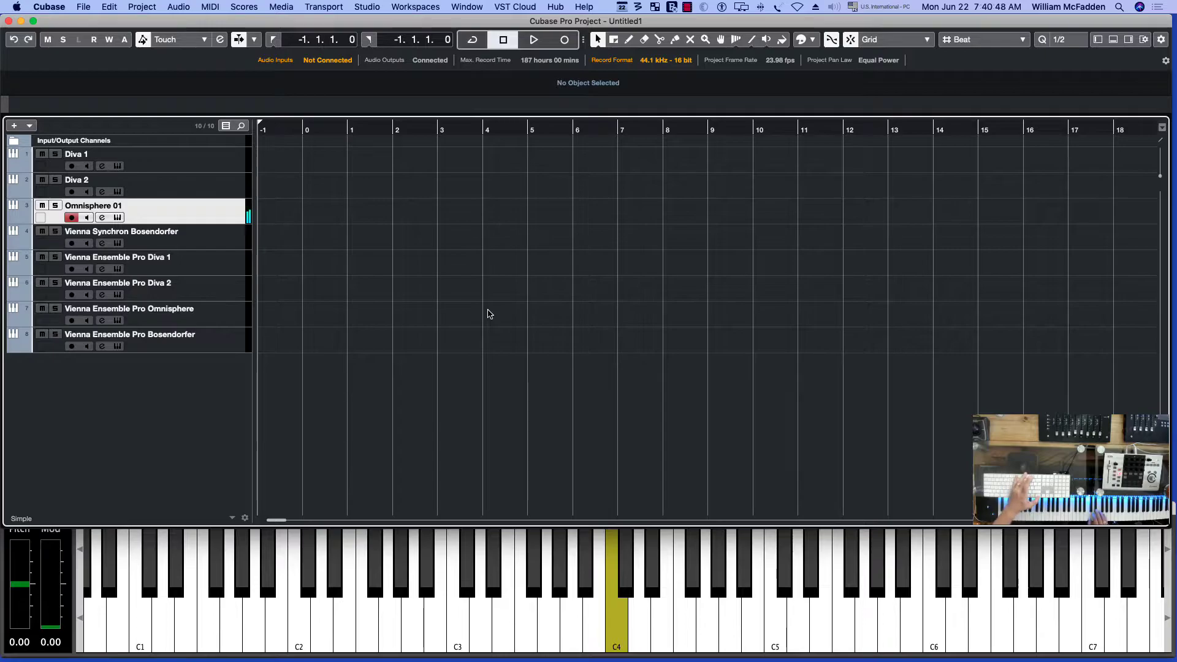
- Check Omnisphere 01's Audio Performance load, then arm the Vienna Ensemble Pro Omnisphere track
{"action": "key", "text": "F12"}
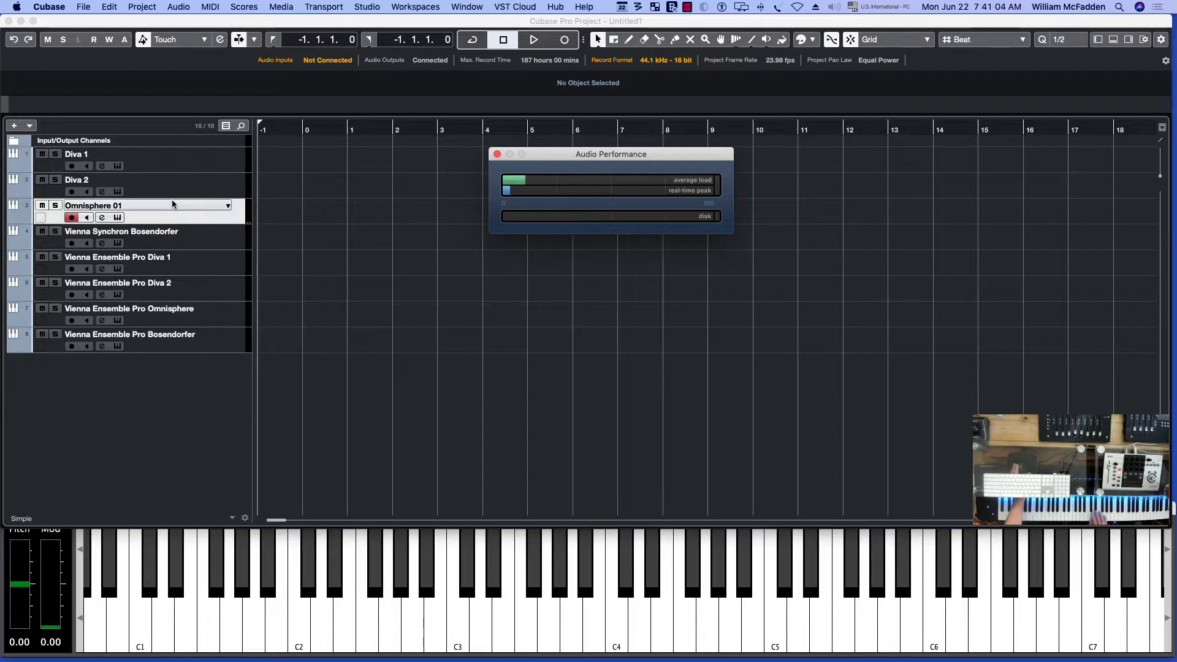
{"action": "key", "text": "F12"}
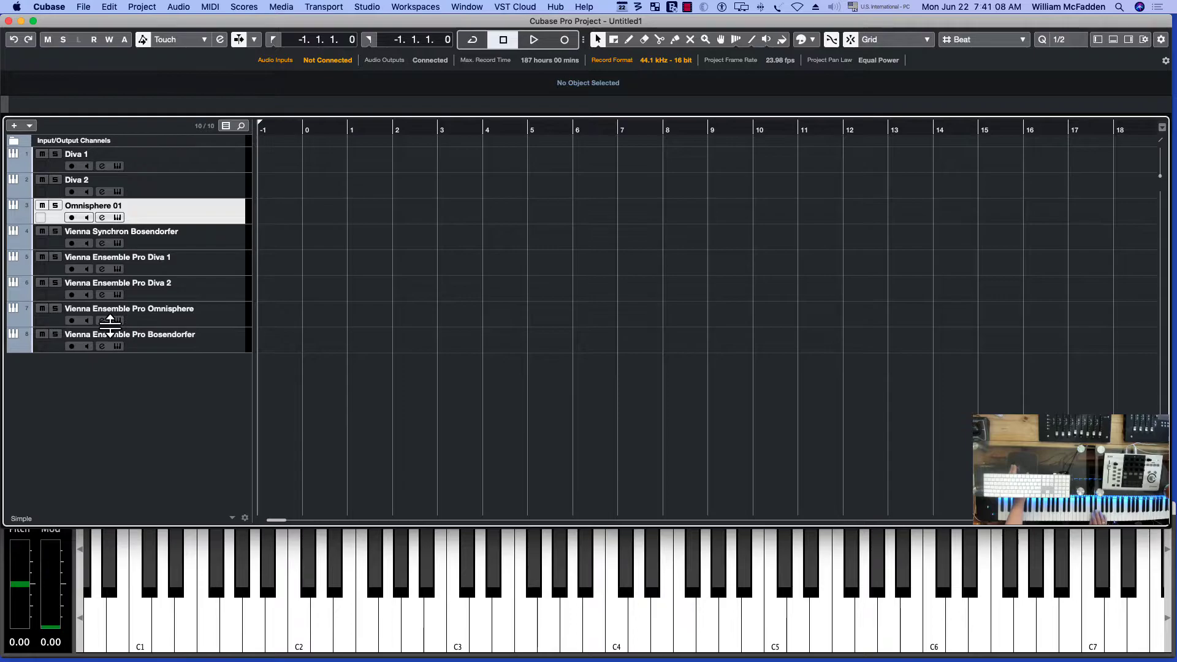
{"action": "left_click", "coordinate": [151, 325]}
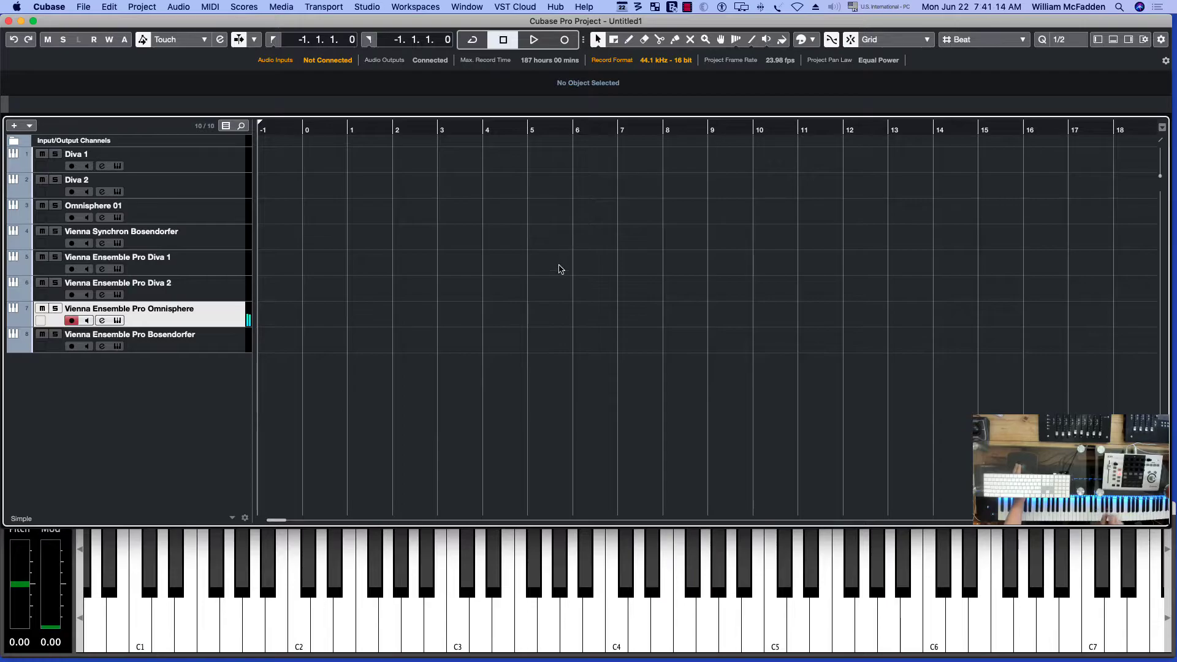
- Open the VEP Omnisphere instrument in the Vienna Ensemble Pro Server and move its window aside
{"action": "key", "text": "super+e"}
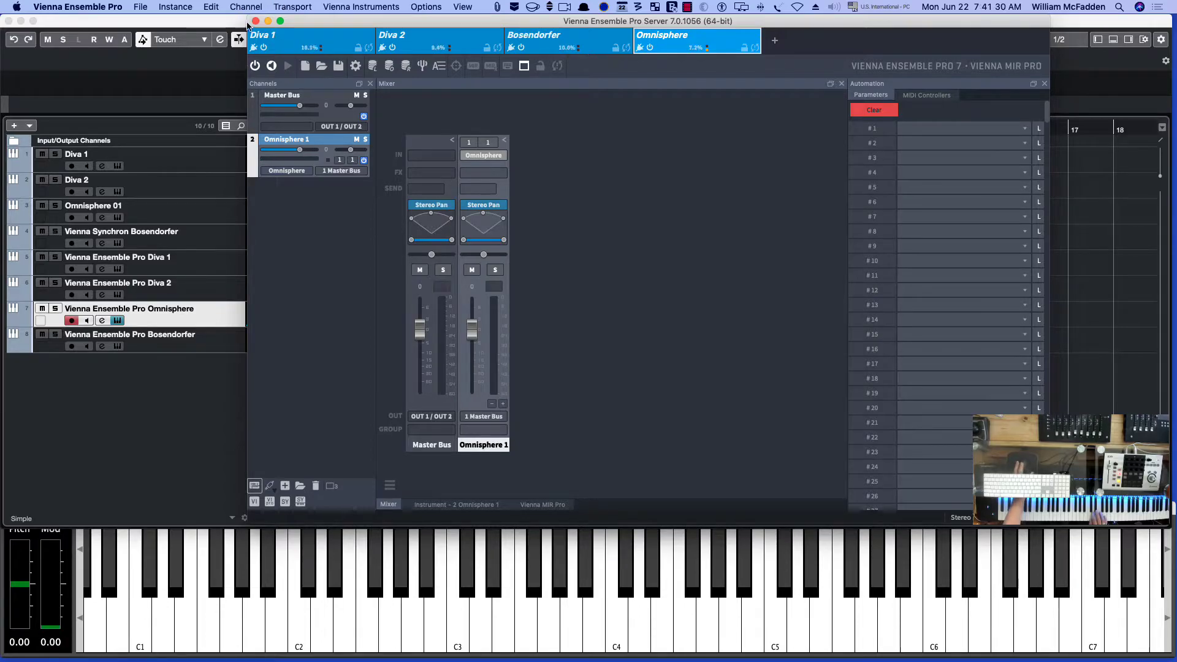
{"action": "left_click_drag", "start_coordinate": [306, 25], "coordinate": [445, 60]}
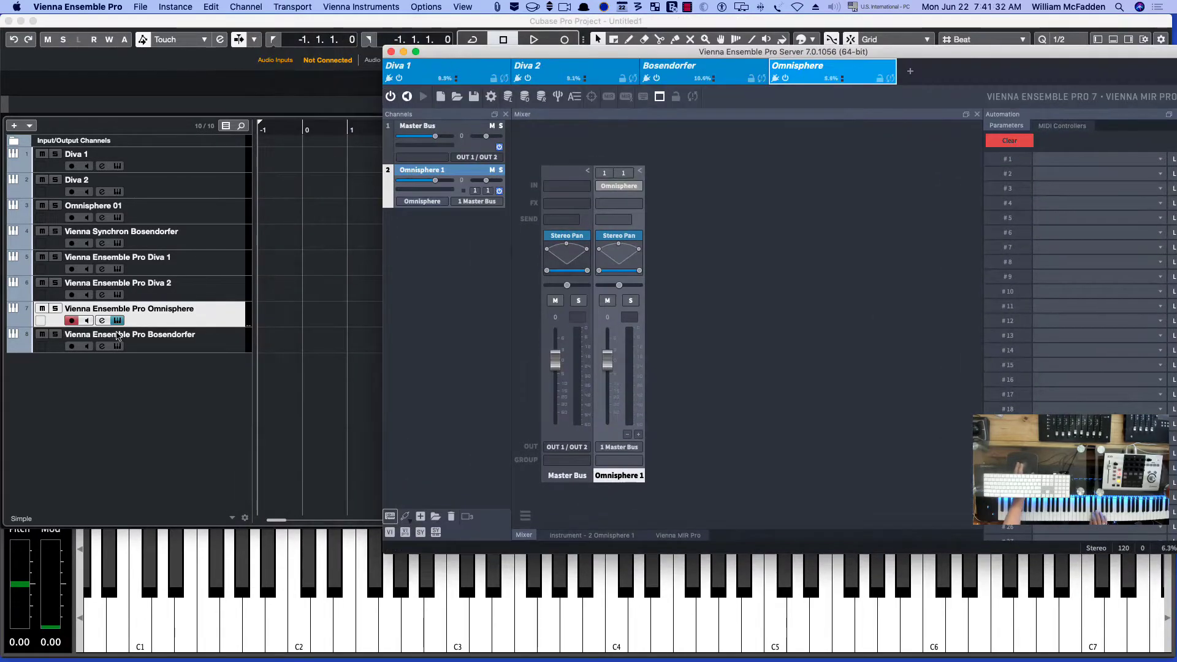
- Arm the Vienna Synchron Bosendorfer track and open its Synchron Pianos Mix page with presets hidden
{"action": "left_click", "coordinate": [62, 324]}
{"action": "left_click", "coordinate": [205, 236]}
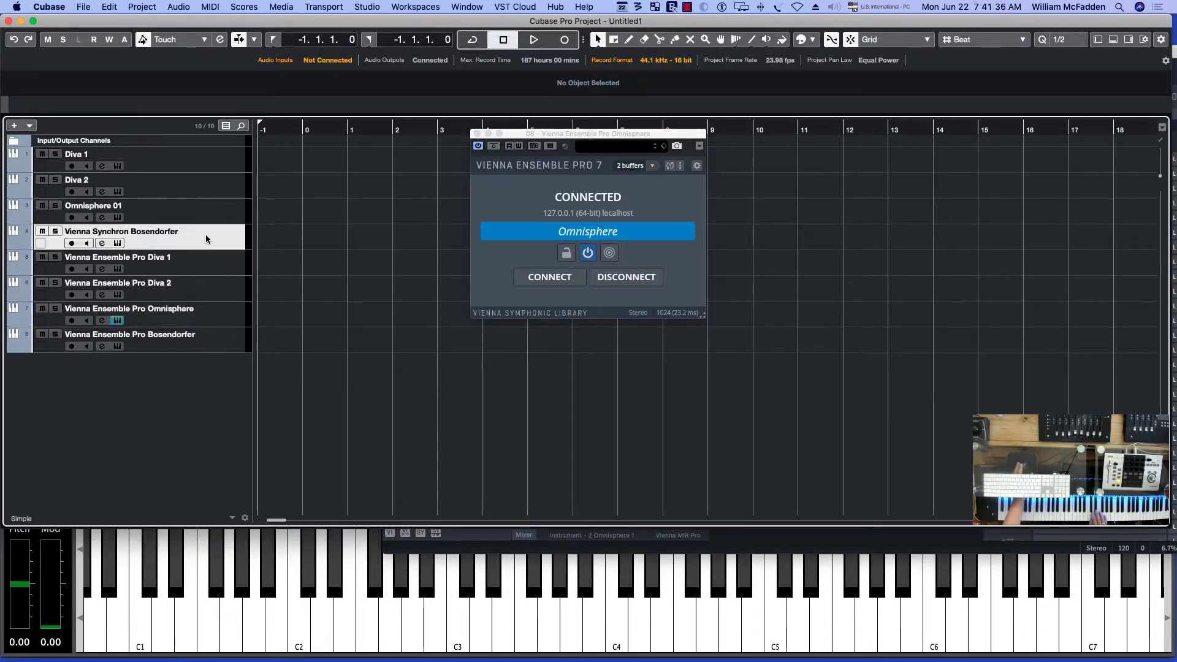
{"action": "left_click", "coordinate": [117, 243]}
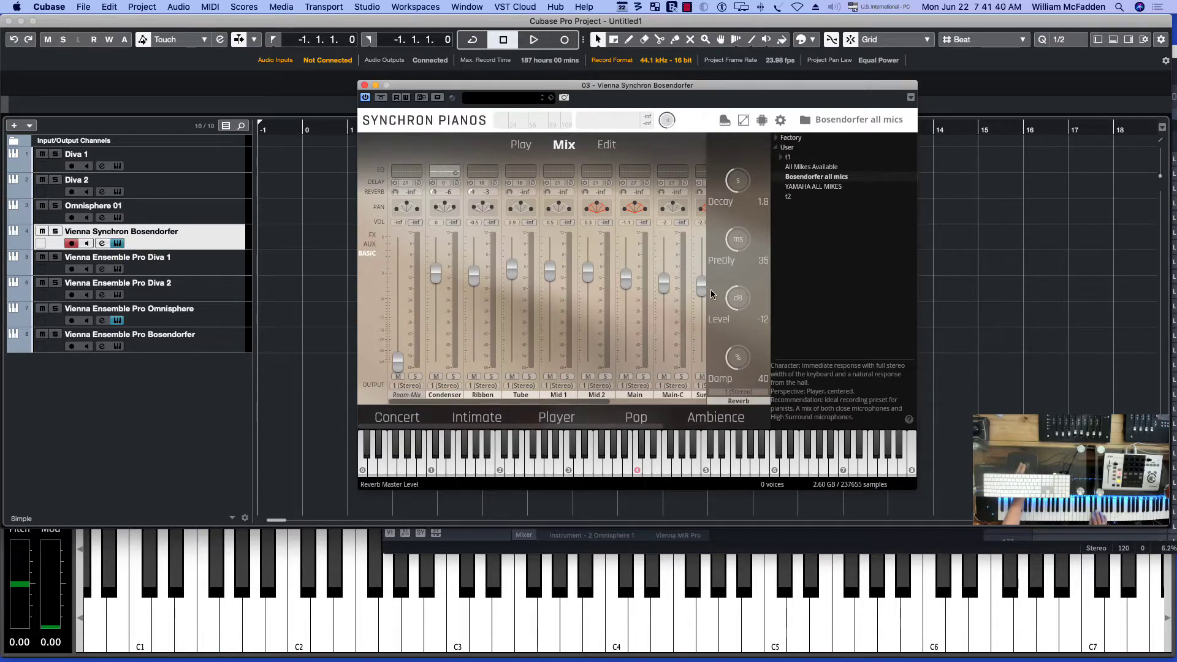
{"action": "left_click", "coordinate": [875, 120]}
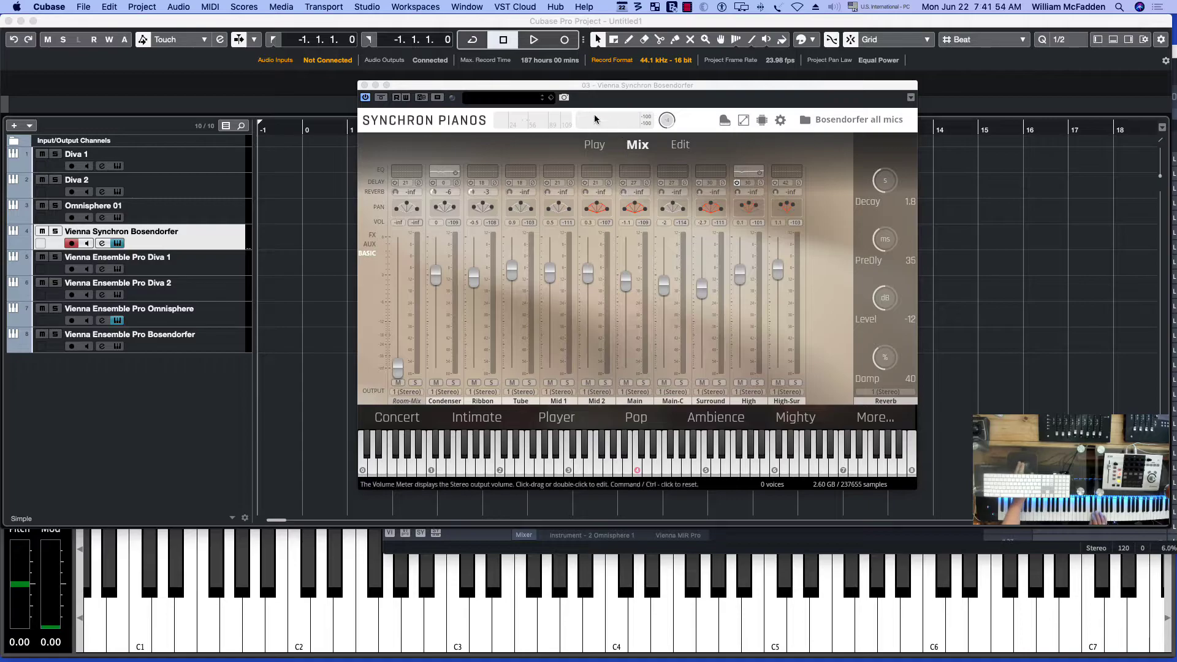
{"action": "left_click_drag", "start_coordinate": [536, 87], "coordinate": [469, 314]}
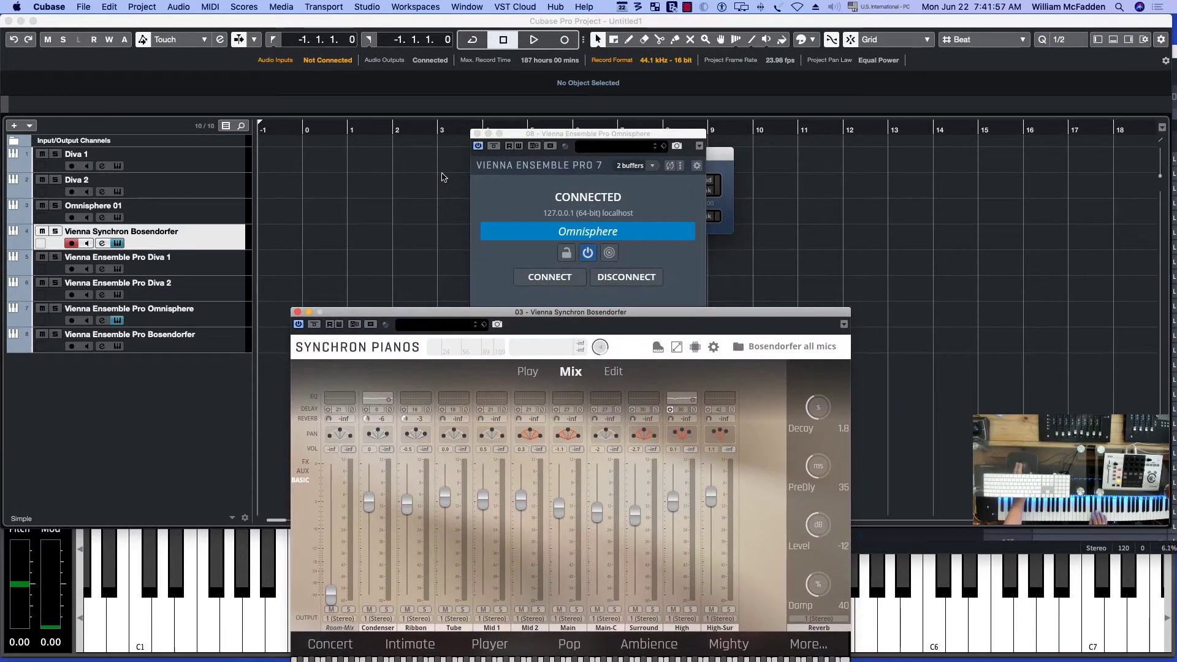
- Close the VEP Omnisphere window and meter the load with Omnisphere 01 and Synchron Bosendorfer armed
{"action": "left_click", "coordinate": [488, 135]}
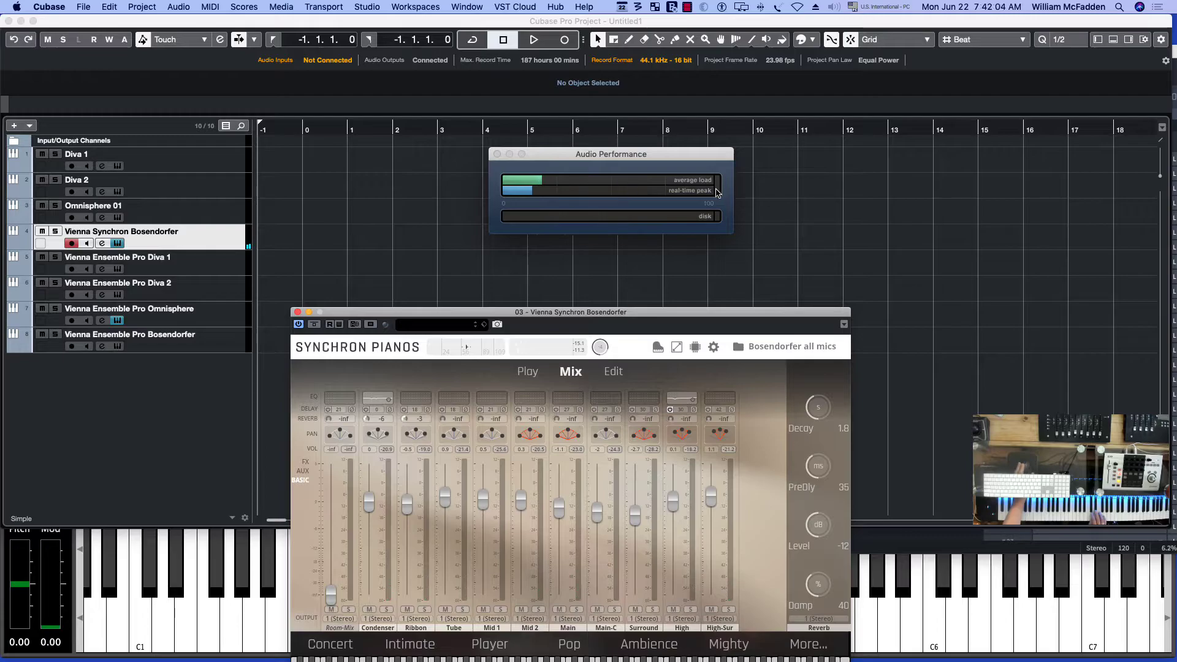
{"action": "left_click", "coordinate": [225, 219]}
{"action": "key", "text": "F12"}
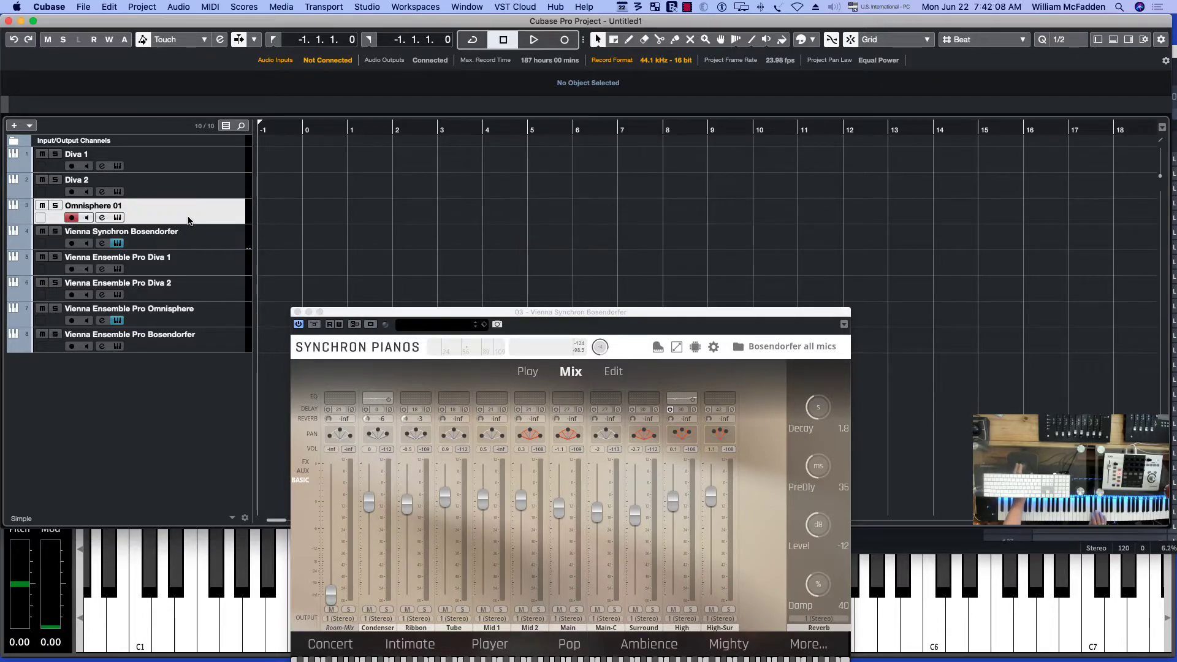
{"action": "left_click", "coordinate": [71, 243]}
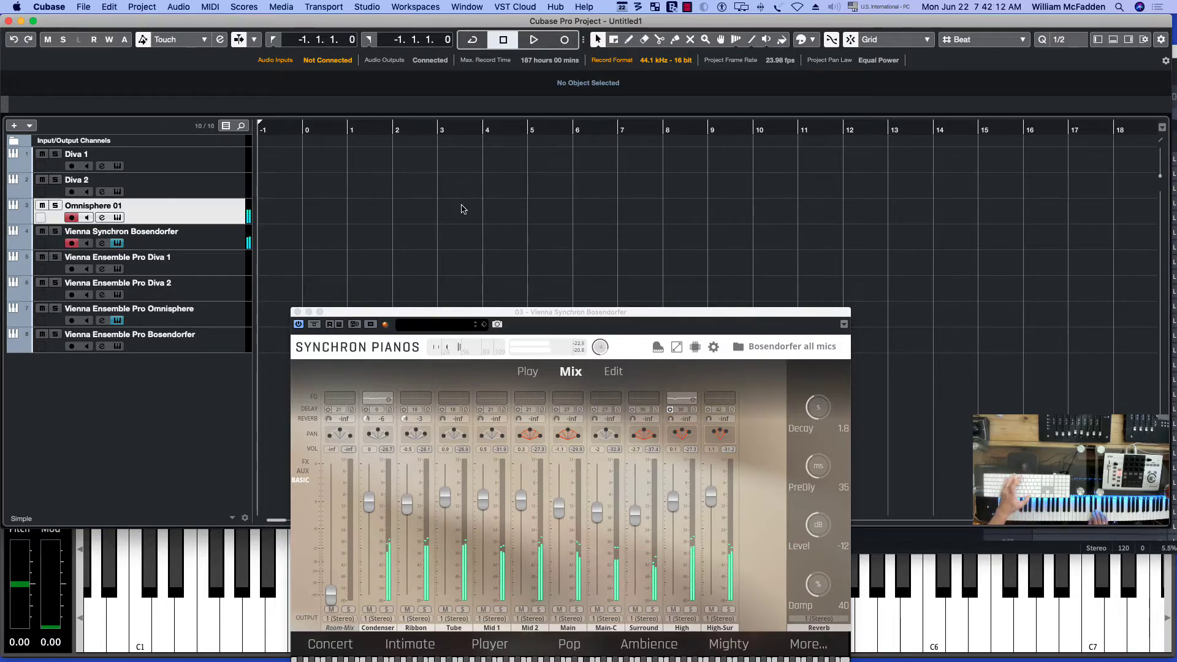
{"action": "key", "text": "F12"}
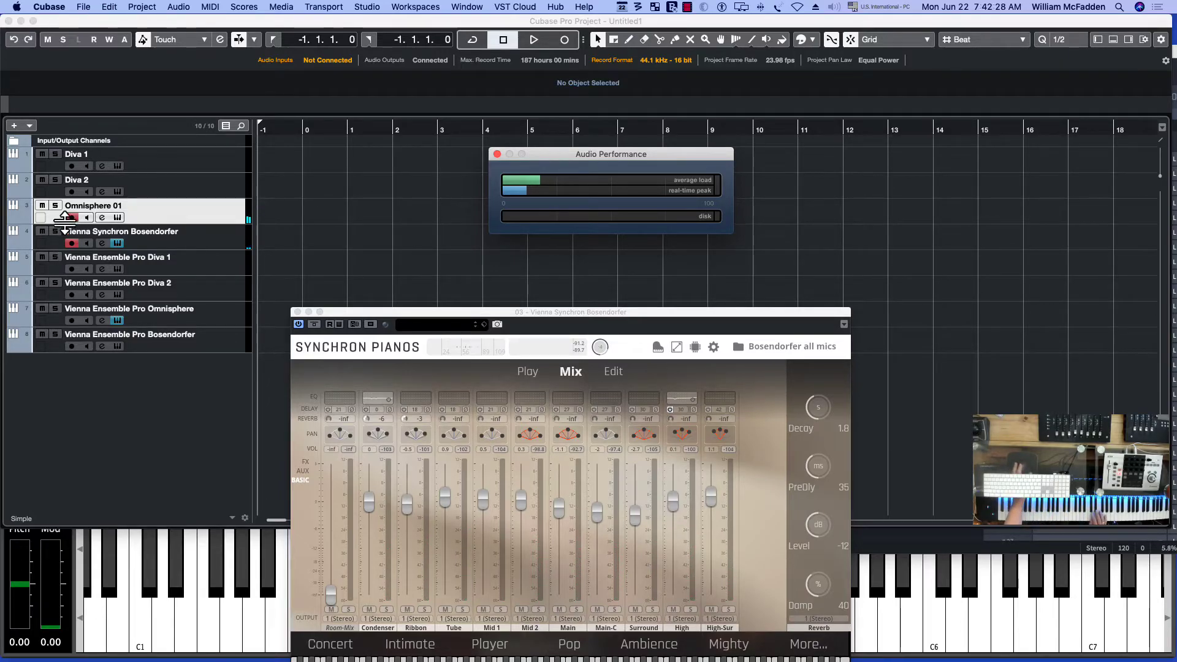
- Disarm Omnisphere 01, arm the VEP Omnisphere and VEP Bosendorfer tracks, and open the load meter
{"action": "left_click", "coordinate": [72, 244]}
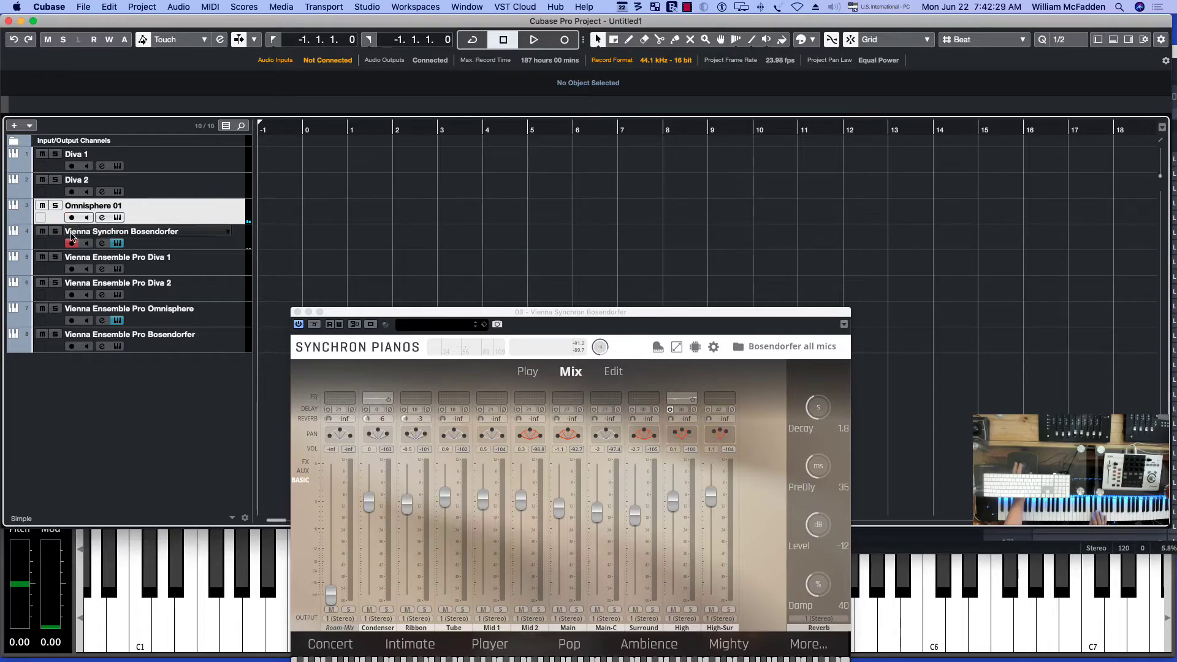
{"action": "left_click", "coordinate": [71, 321]}
{"action": "left_click", "coordinate": [70, 347]}
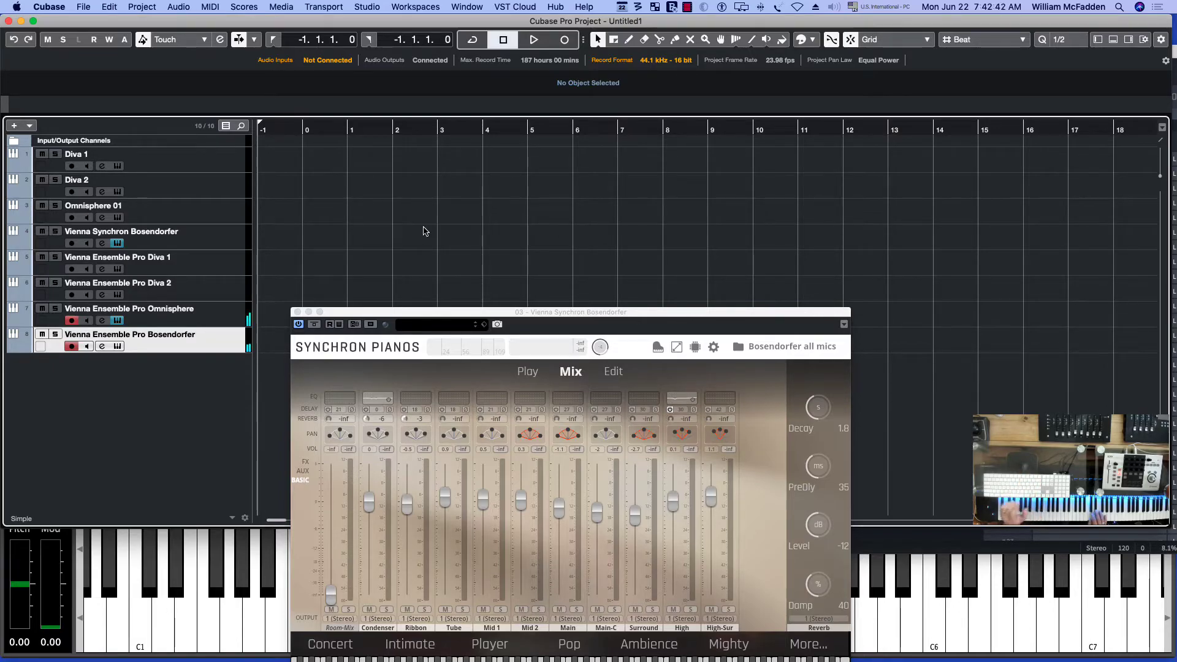
{"action": "key", "text": "F12"}
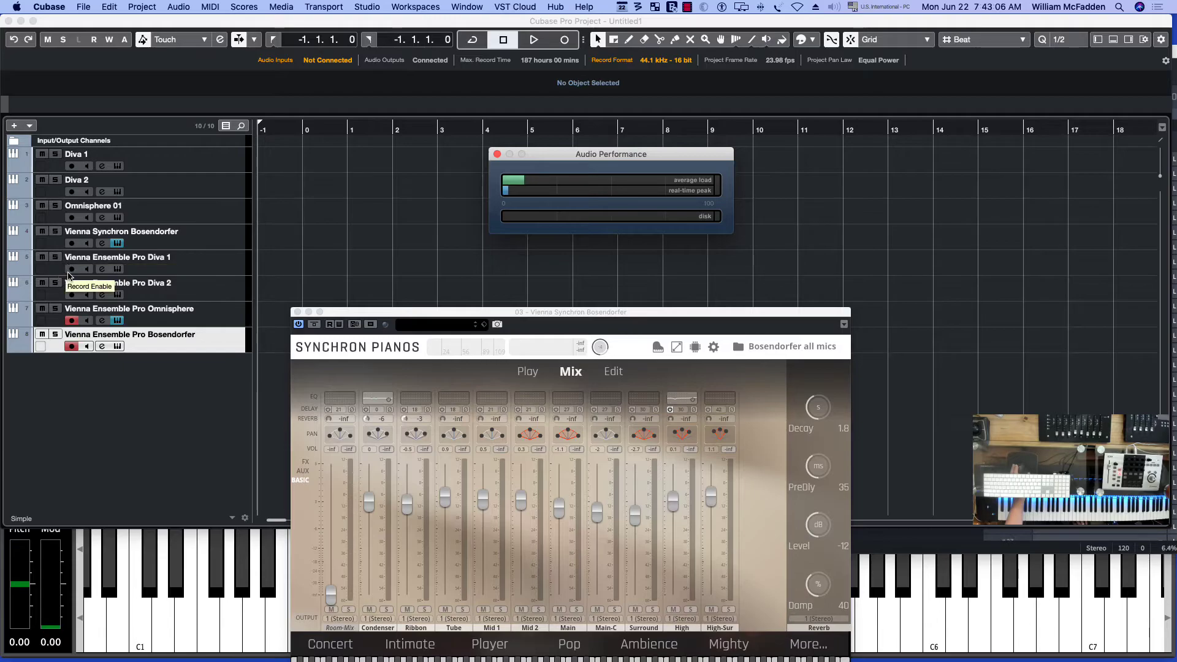
- Reopen the load meter, arm the VEP Diva 2 track, and bring the meters to the front
{"action": "key", "text": "F12"}
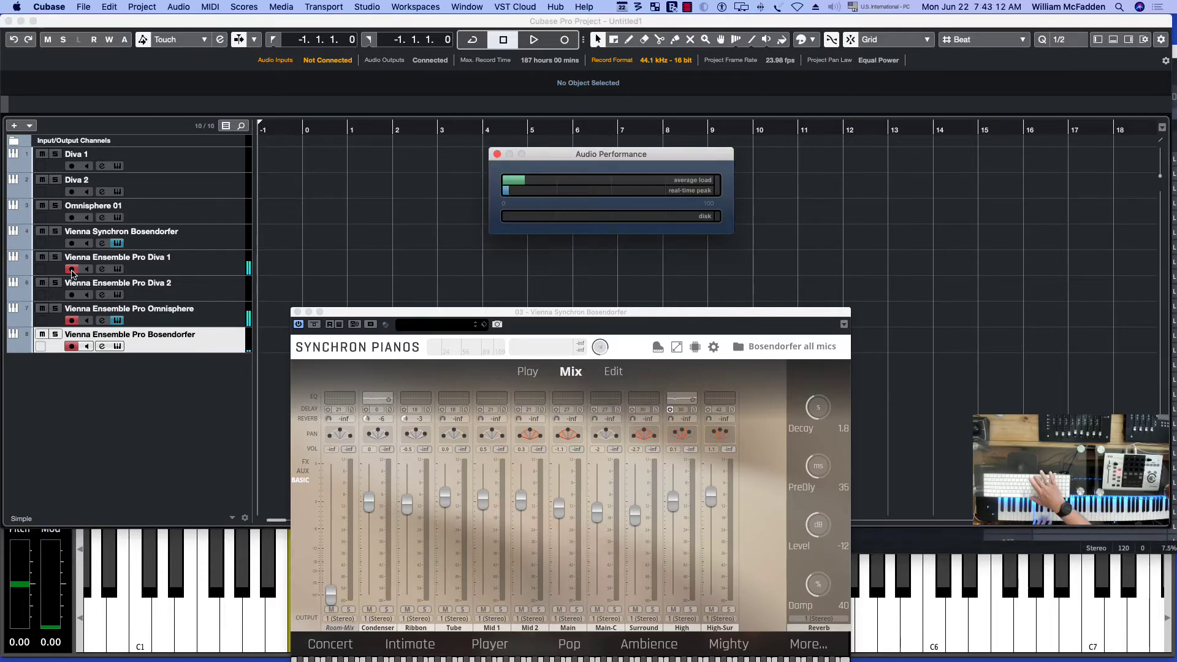
{"action": "key", "text": "F12"}
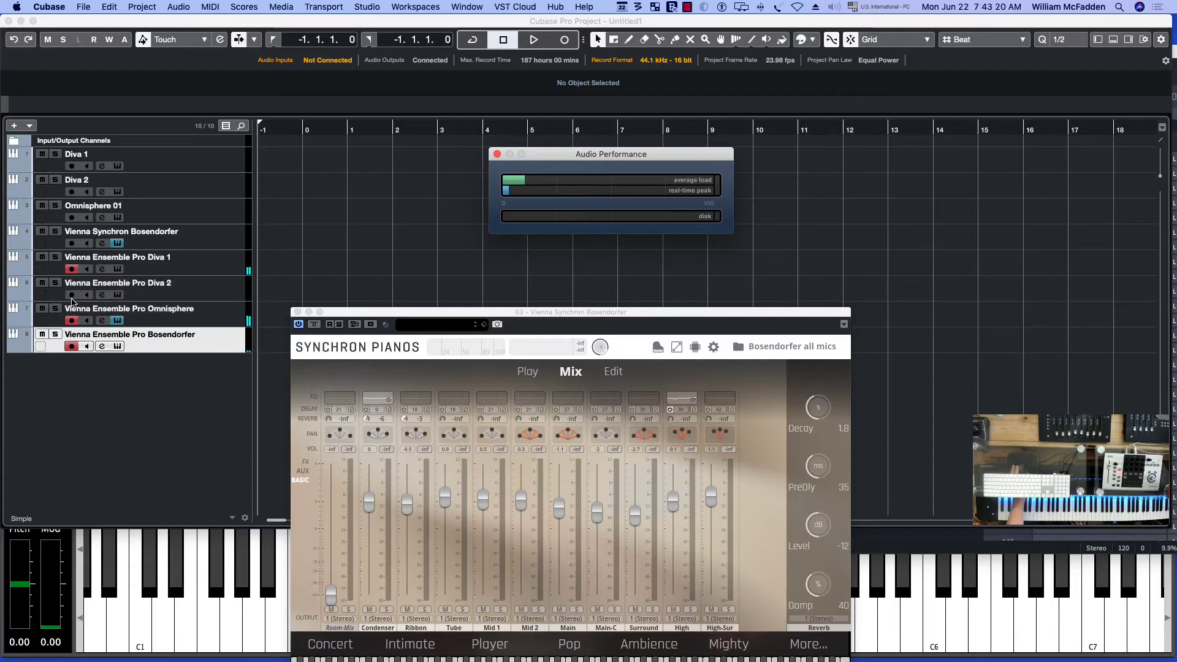
{"action": "left_click", "coordinate": [73, 295]}
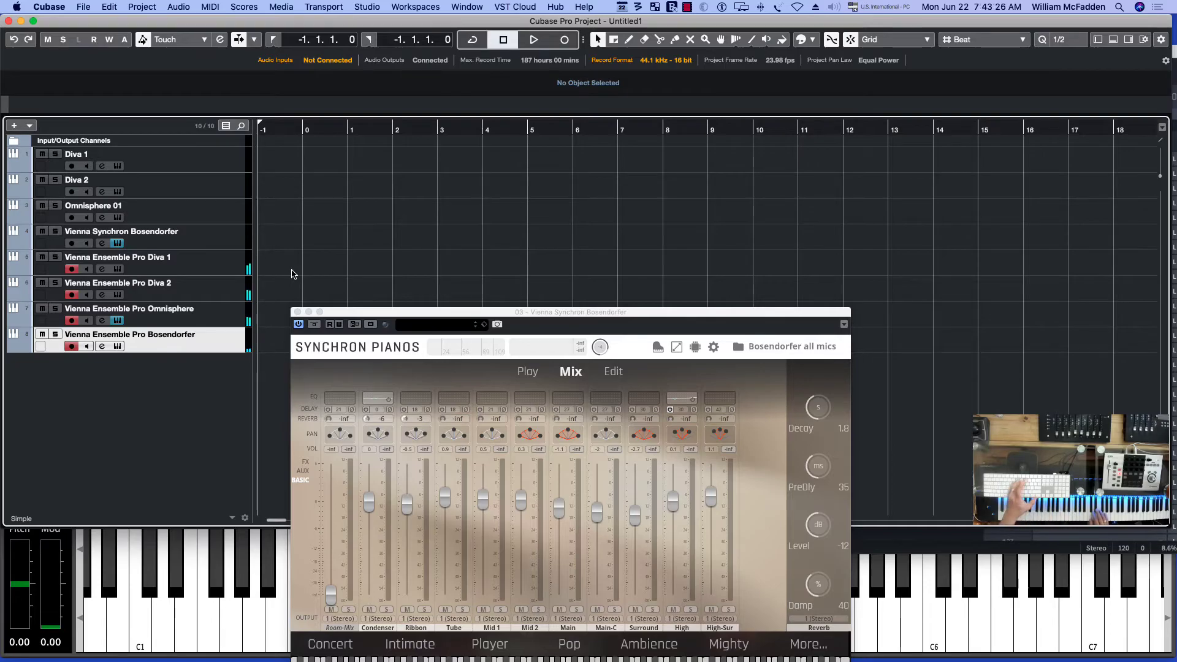
{"action": "key", "text": "F12"}
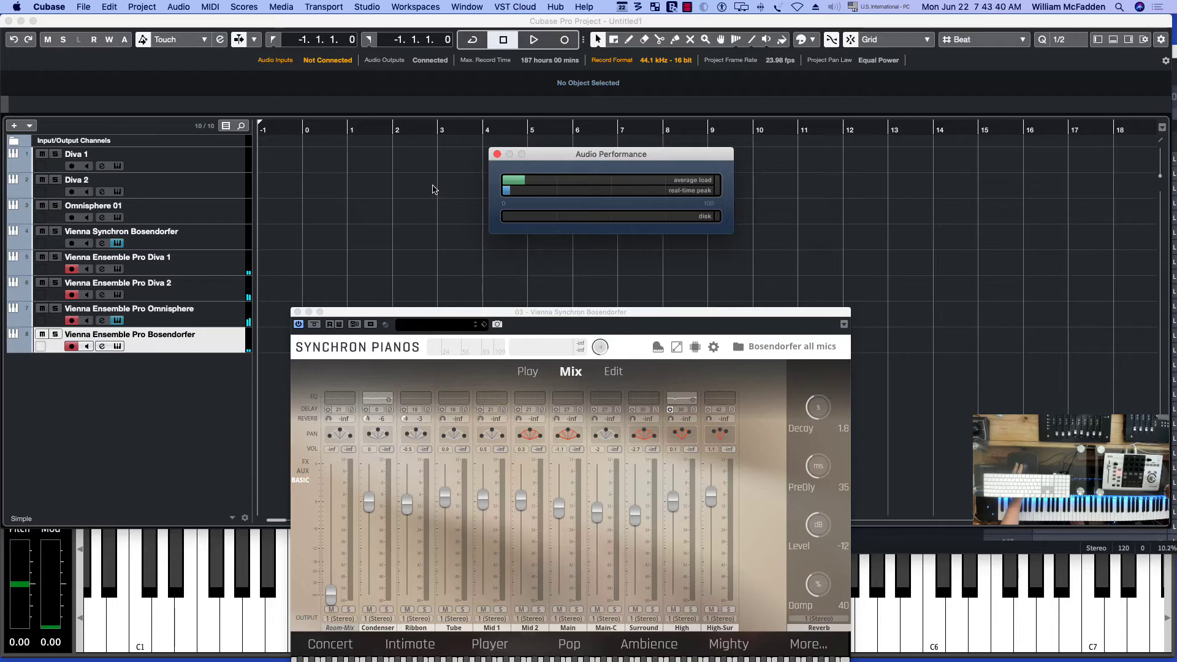
- Disarm the VEP Bosendorfer and Omnisphere tracks, then record-enable Diva 1 and Diva 2
{"action": "left_click", "coordinate": [72, 343]}
{"action": "left_click", "coordinate": [71, 321]}
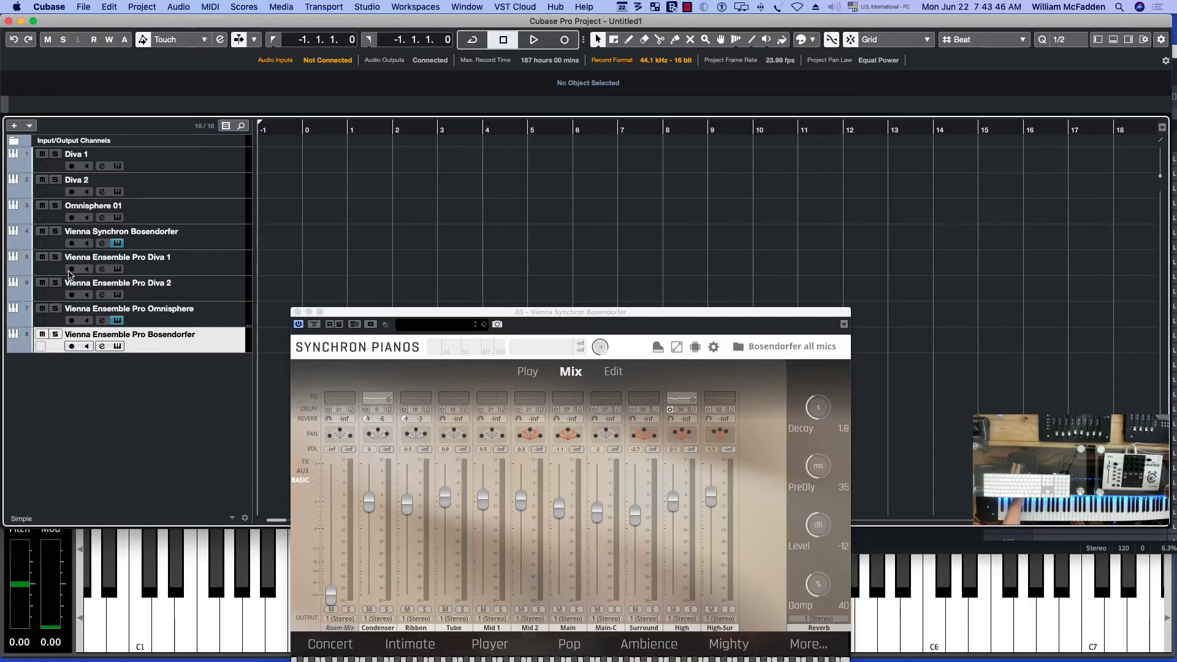
{"action": "left_click", "coordinate": [72, 166]}
{"action": "left_click", "coordinate": [71, 192]}
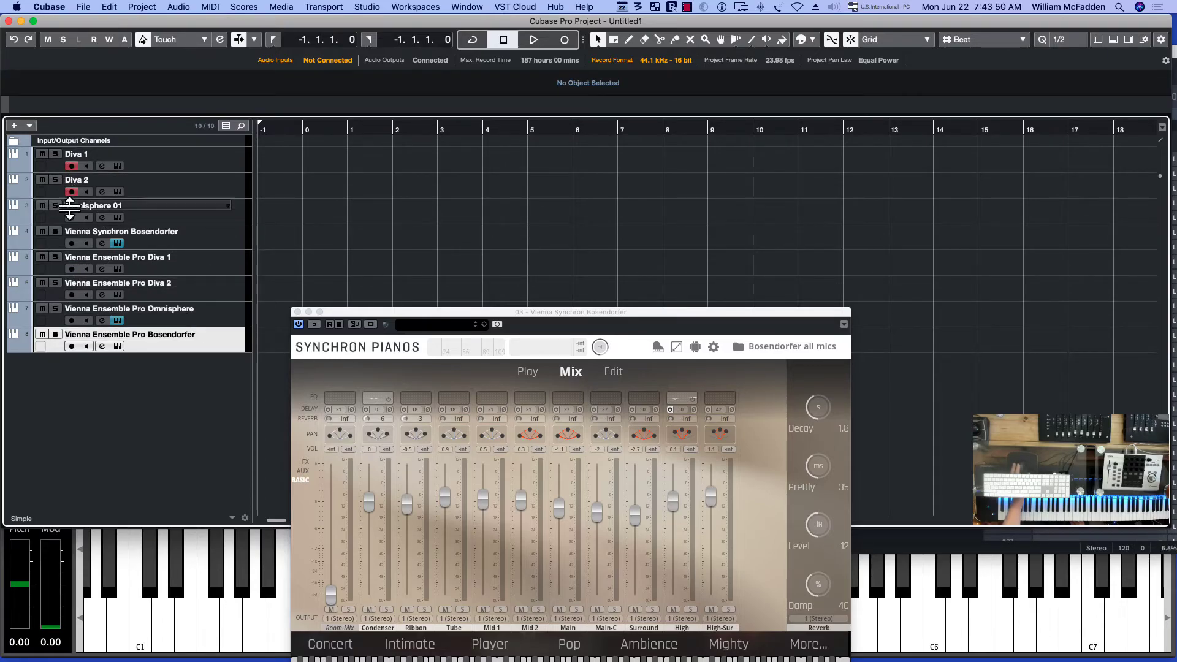
- Arm Synchron Bosendorfer, check Audio Performance peaking into the red, then disarm Diva 1
{"action": "left_click", "coordinate": [71, 243]}
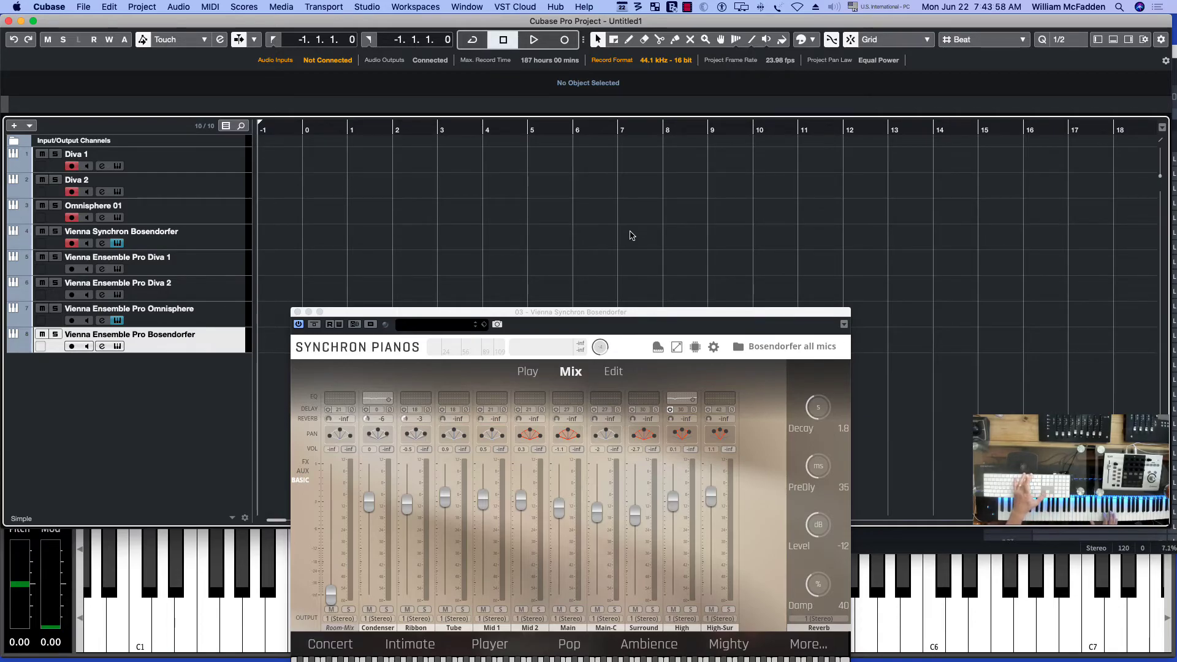
{"action": "key", "text": "F12"}
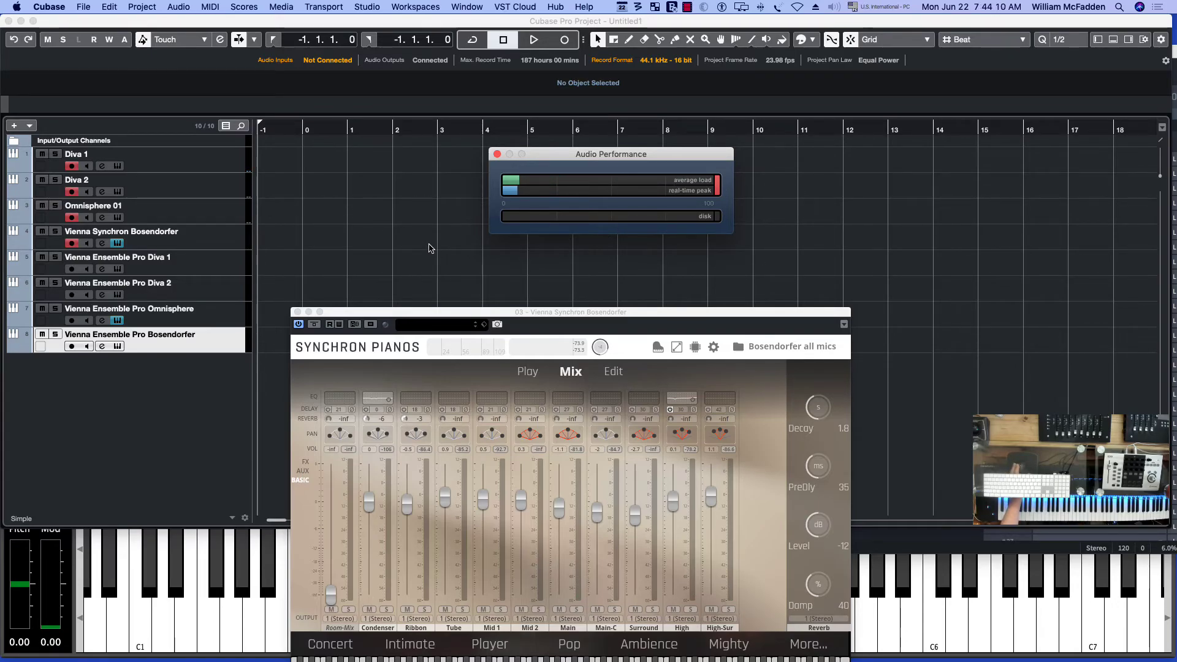
{"action": "left_click", "coordinate": [75, 168]}
- Disarm Diva 2, Omnisphere 01 and Synchron Bosendorfer, and move the Synchron Pianos window to the top
{"action": "left_click", "coordinate": [72, 192]}
{"action": "left_click", "coordinate": [72, 218]}
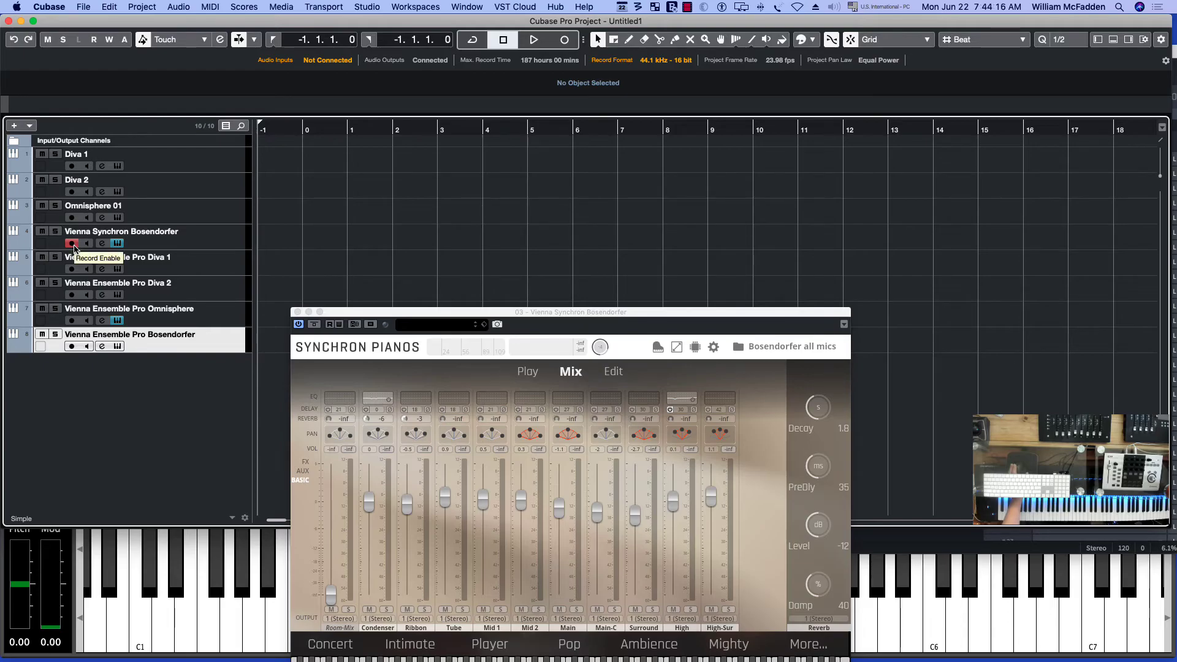
{"action": "left_click", "coordinate": [72, 244]}
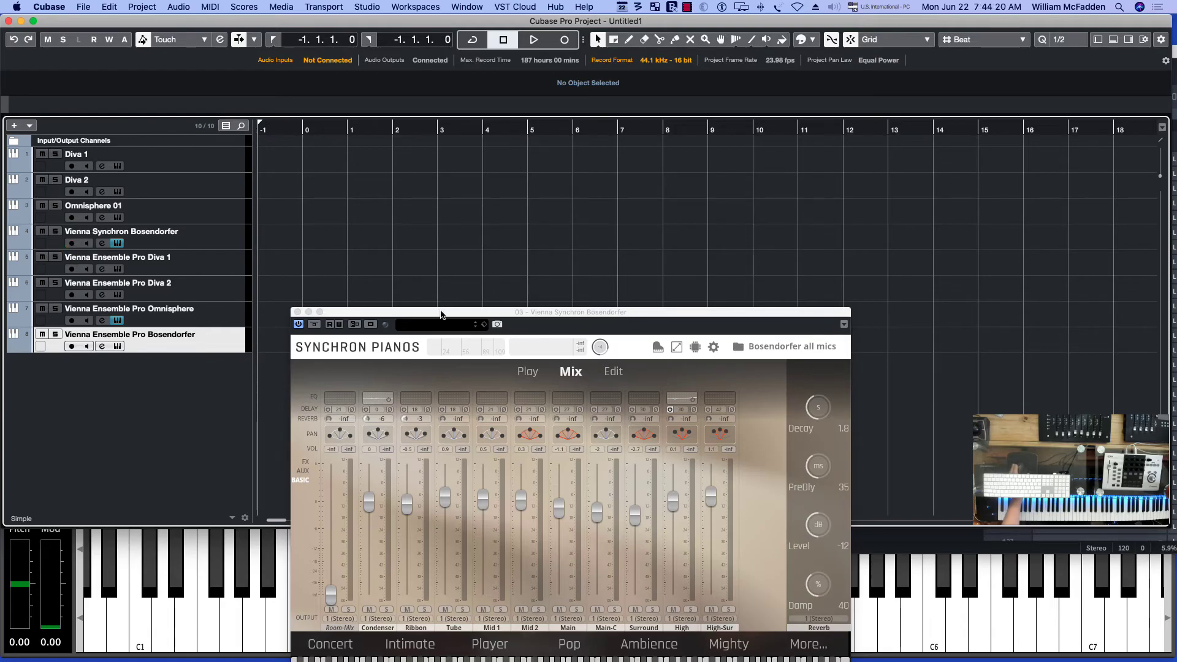
{"action": "left_click_drag", "start_coordinate": [441, 314], "coordinate": [409, 24]}
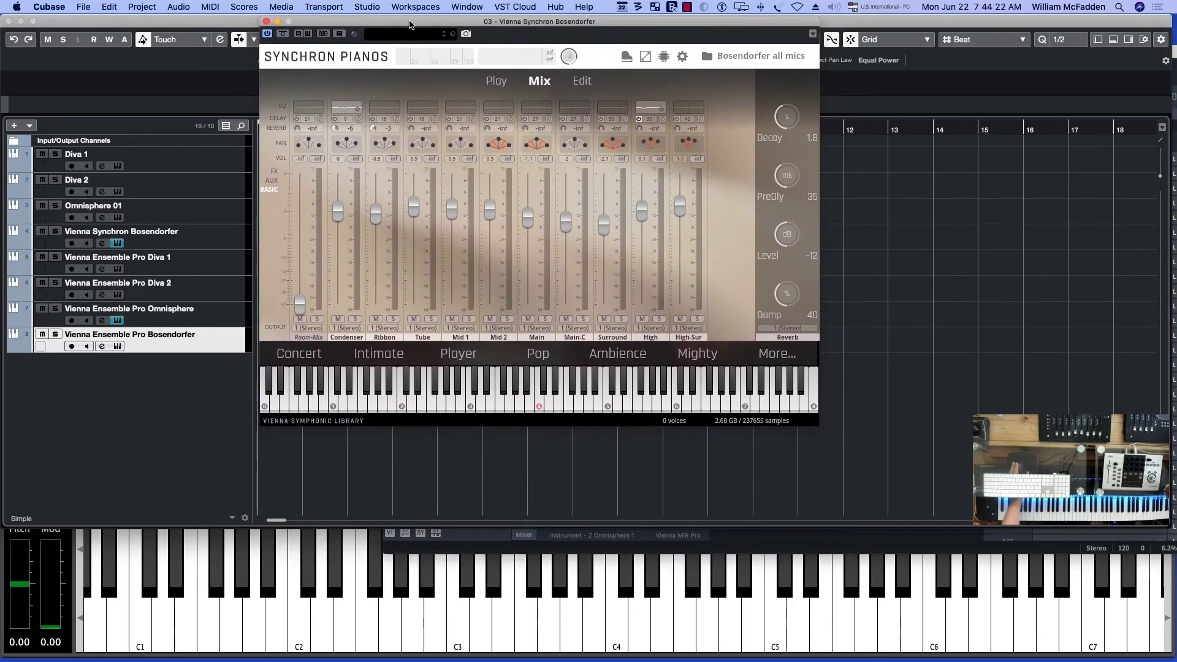